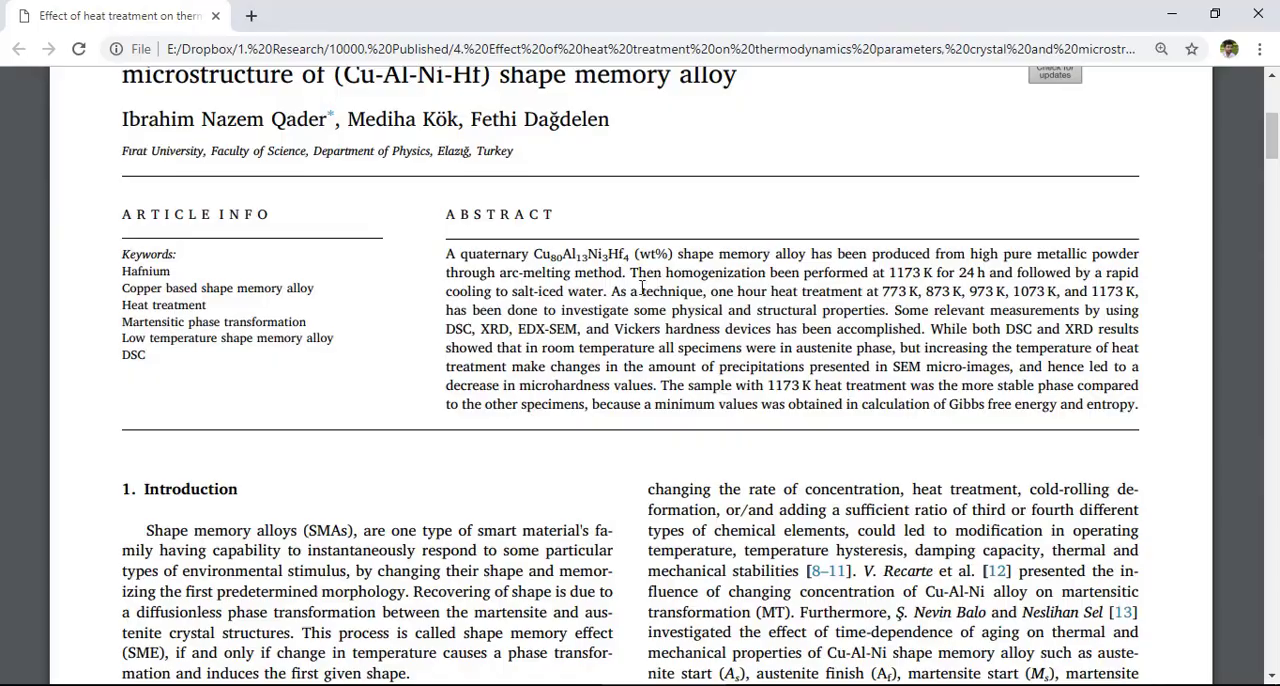
- Capture the 873K XRD plot, panel (c) of Fig. 5, from the article with Snipping Tool, including its 2θ axis
scroll(641, 287, "down", 10)
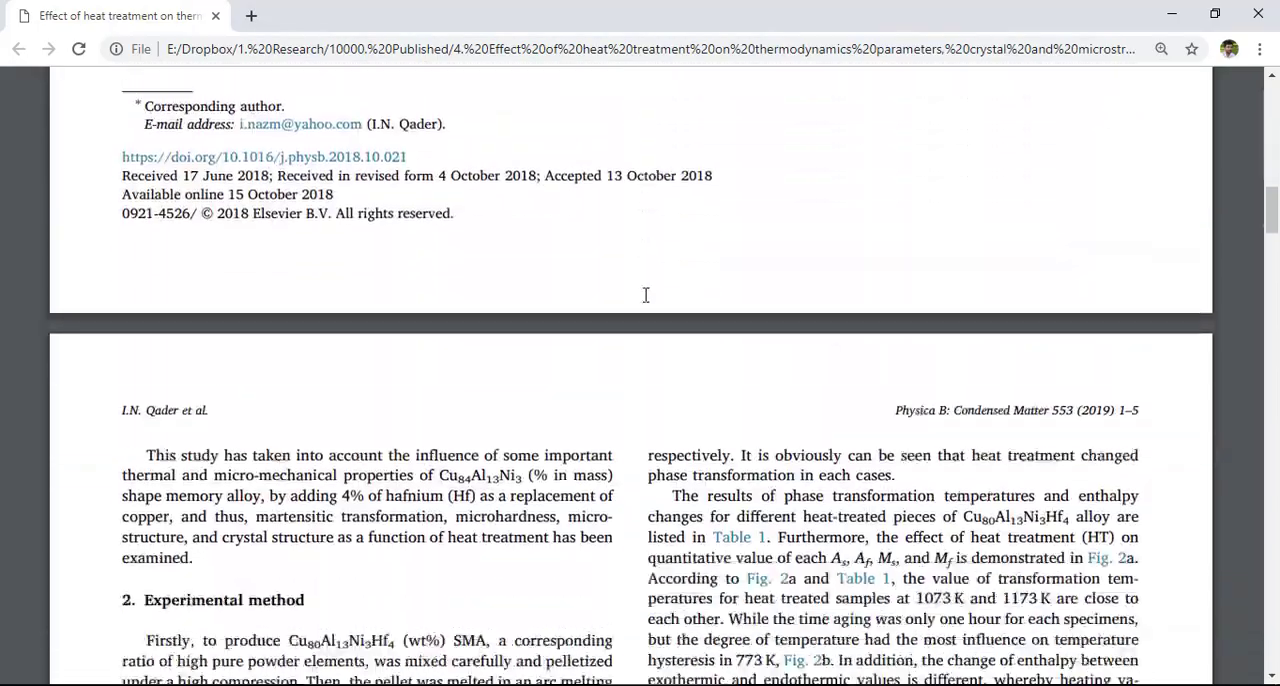
scroll(645, 294, "down", 12)
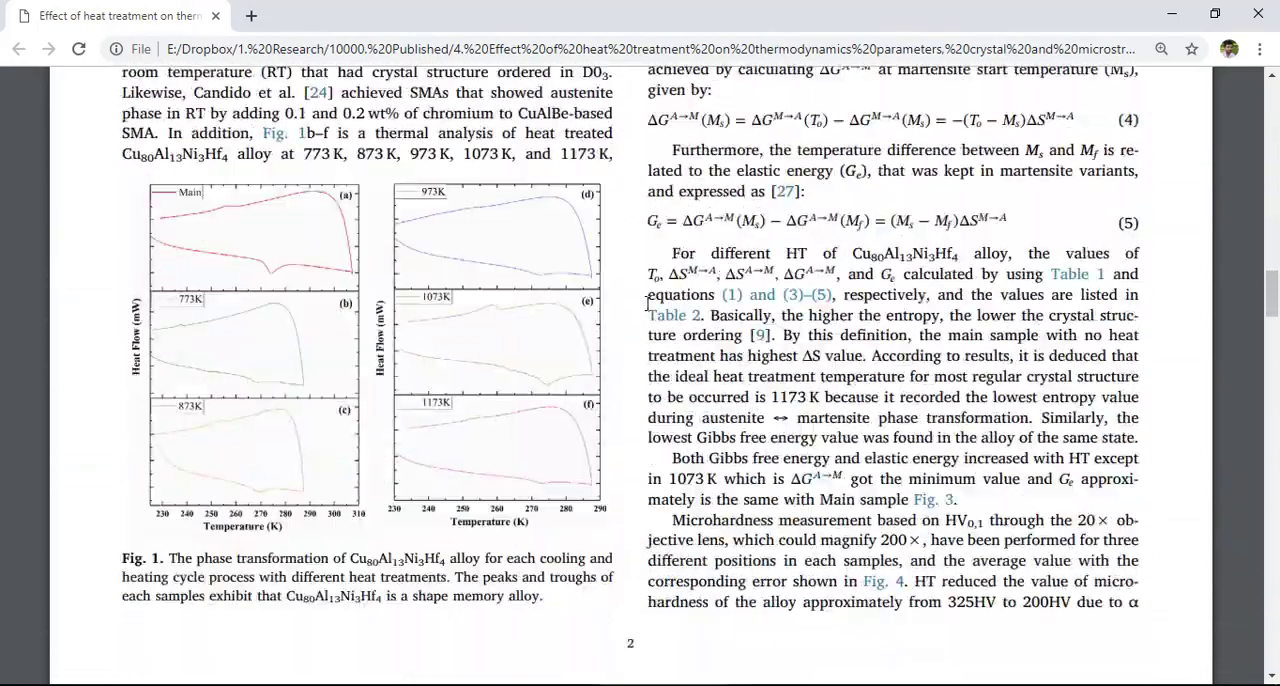
scroll(645, 320, "down", 10)
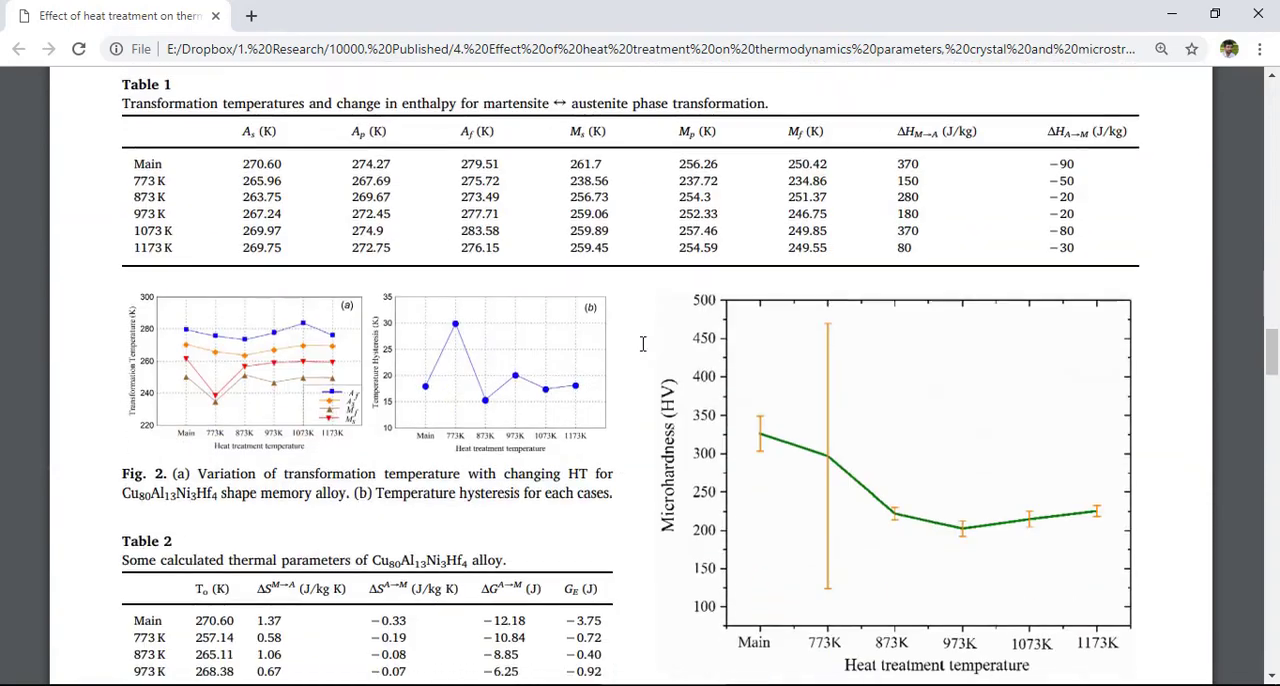
scroll(643, 343, "down", 10)
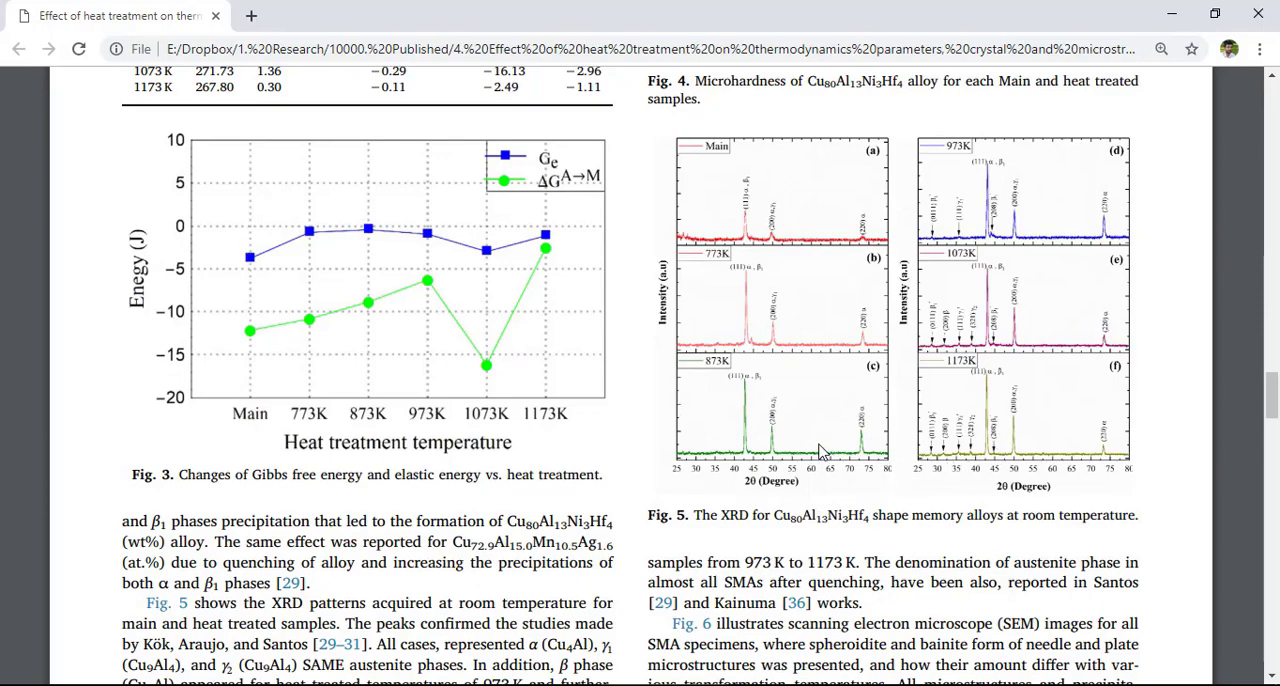
scroll(822, 452, "up", 5)
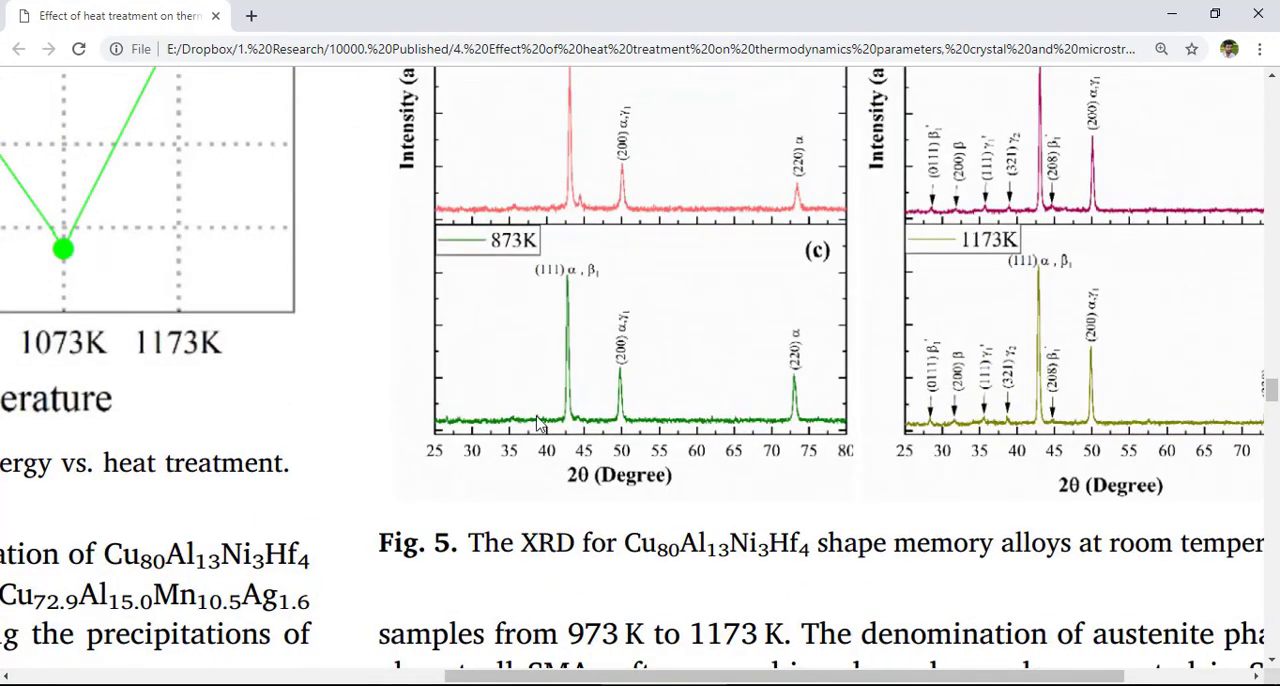
scroll(846, 586, "up", 2)
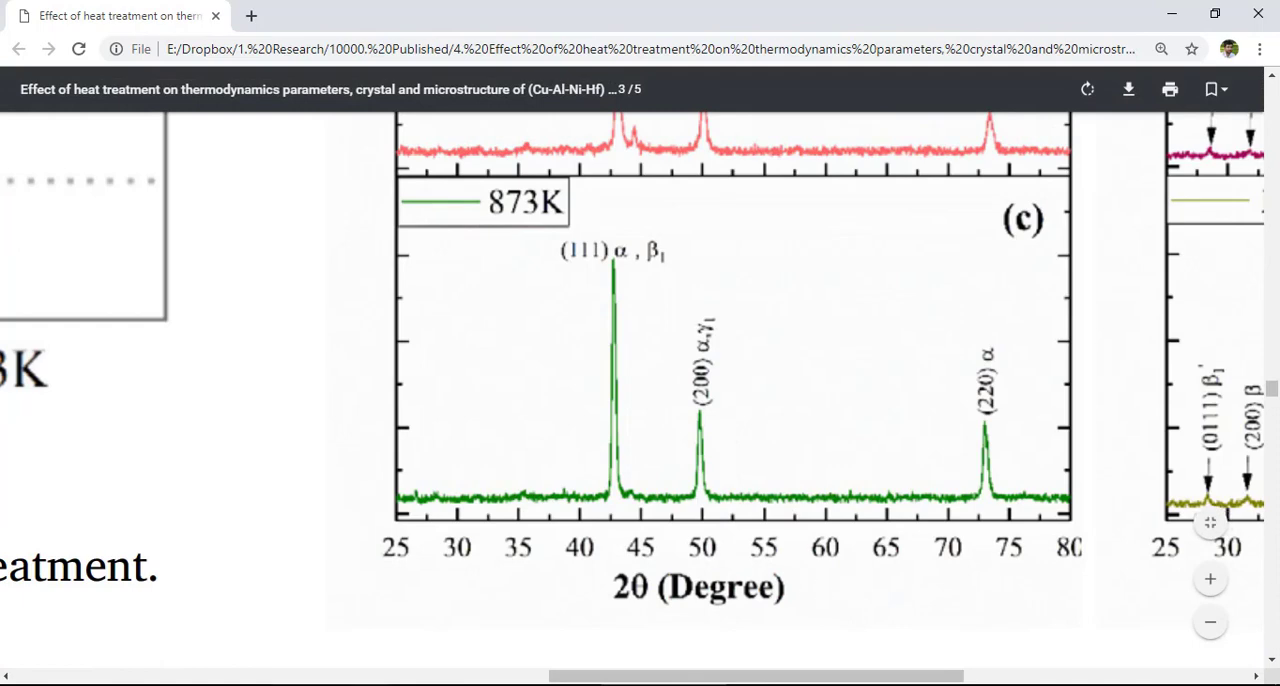
key("super")
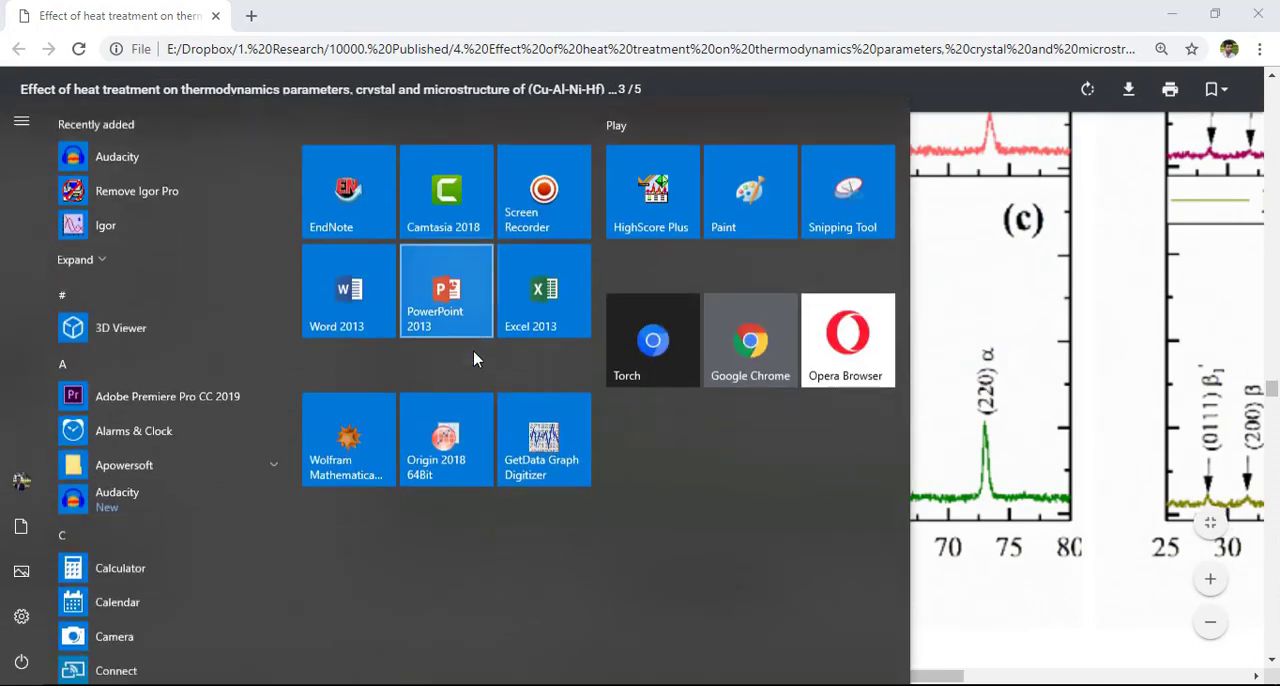
left_click(845, 197)
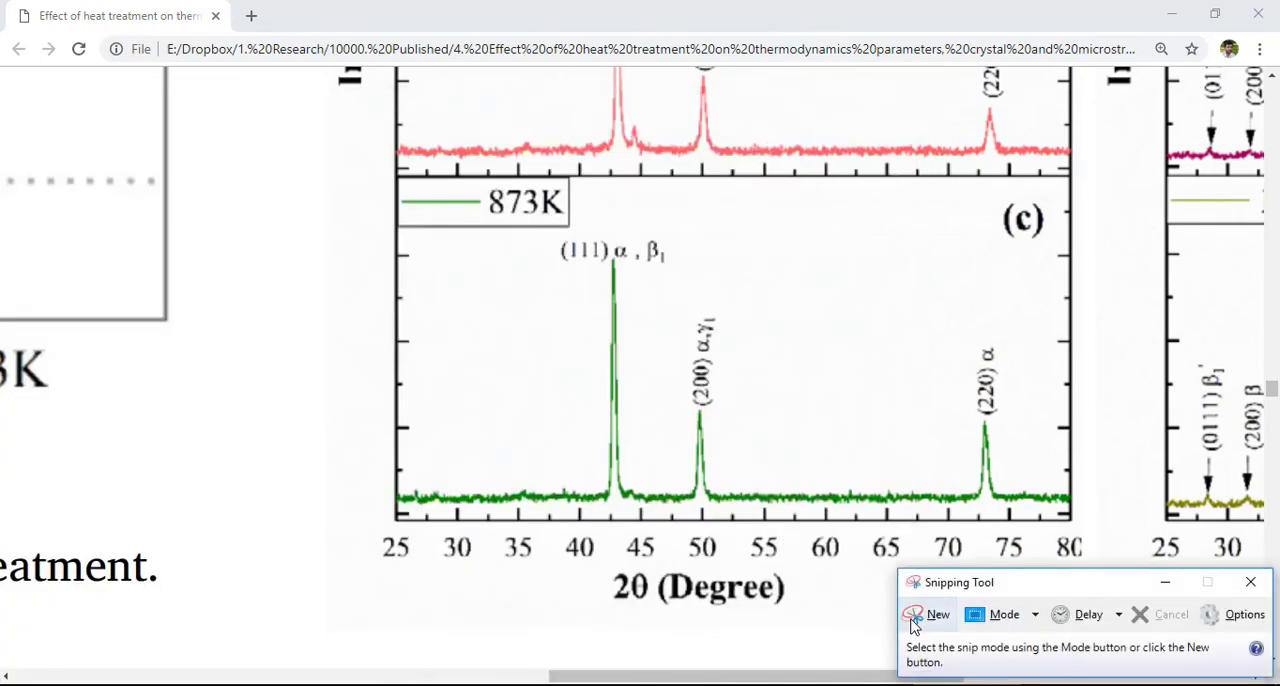
left_click(912, 622)
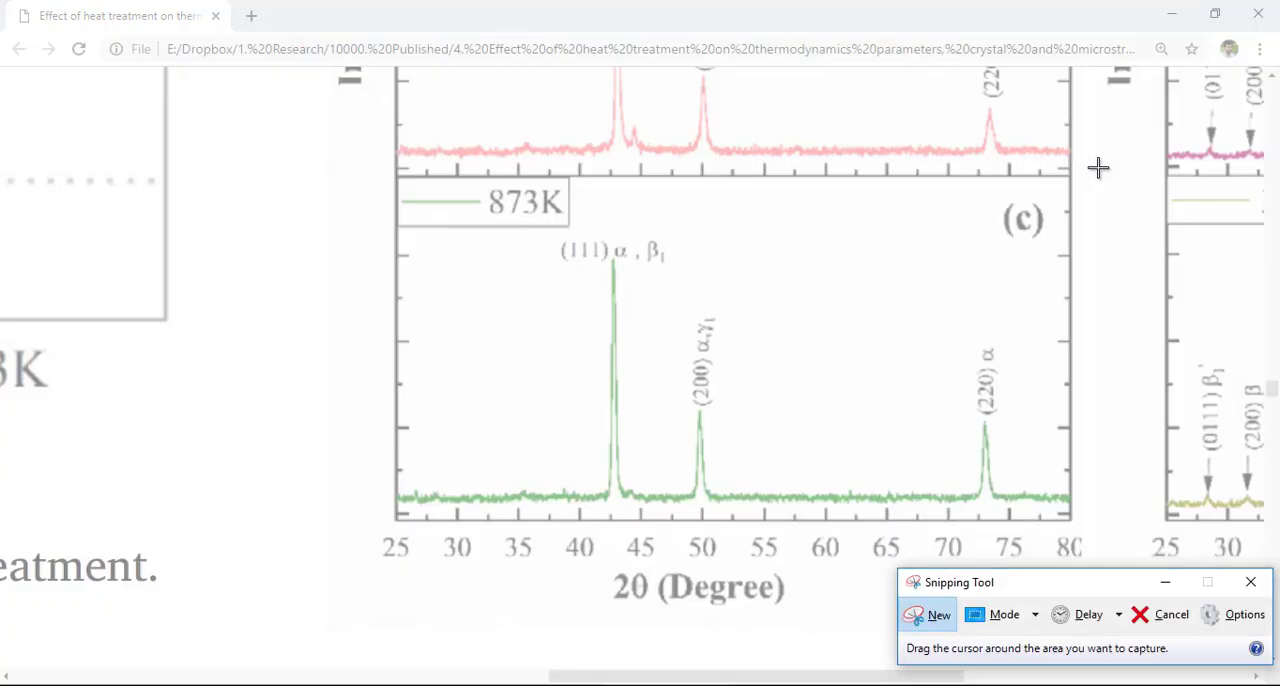
left_click_drag(1098, 168, 378, 608)
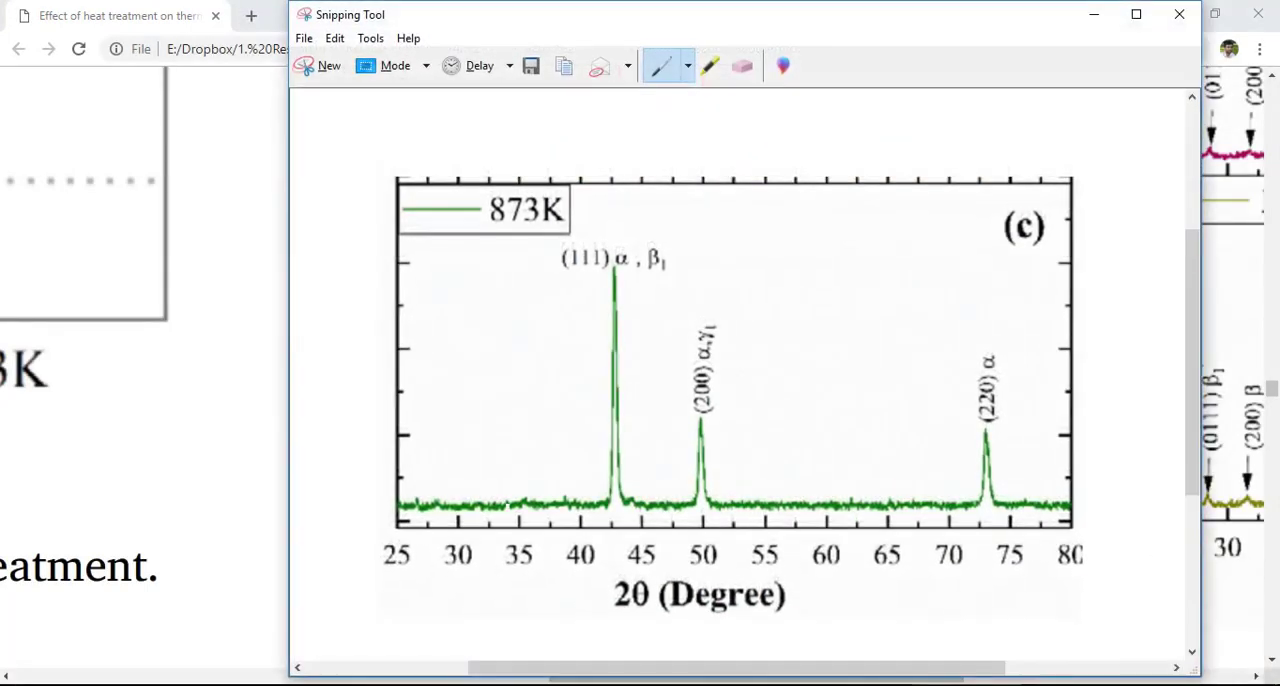
- Save the snip to the Desktop as a JPEG file named fig
left_click(537, 72)
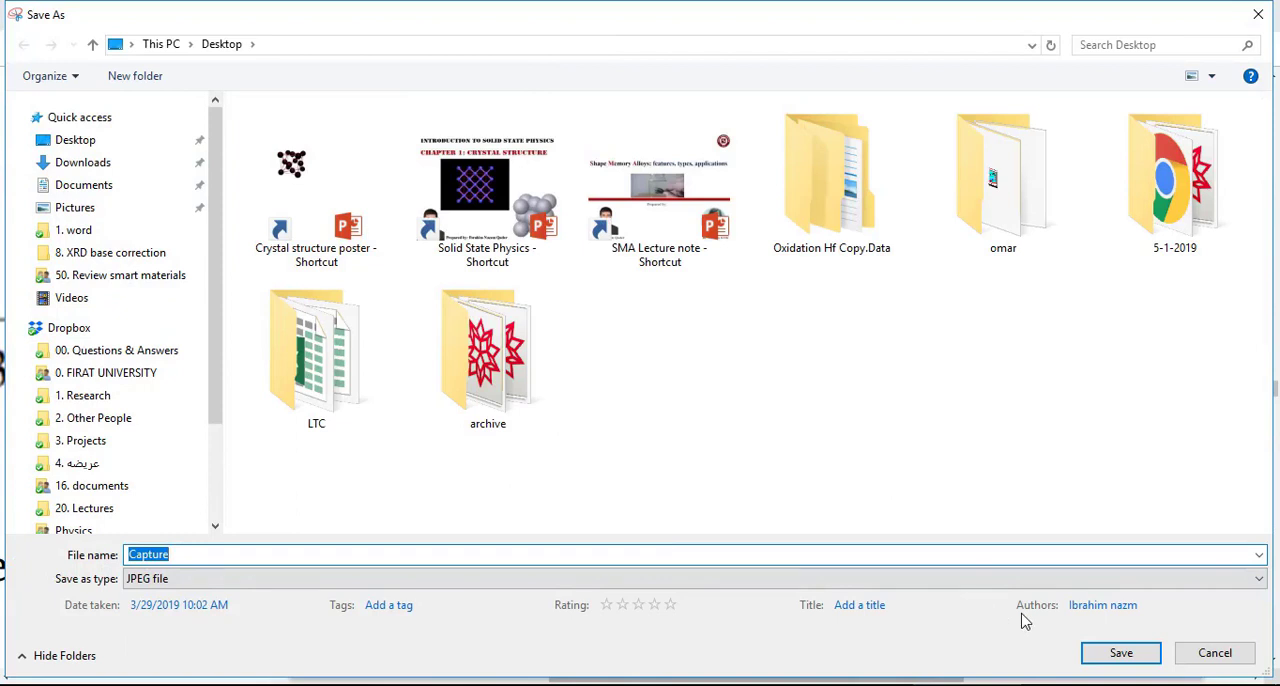
type("fig")
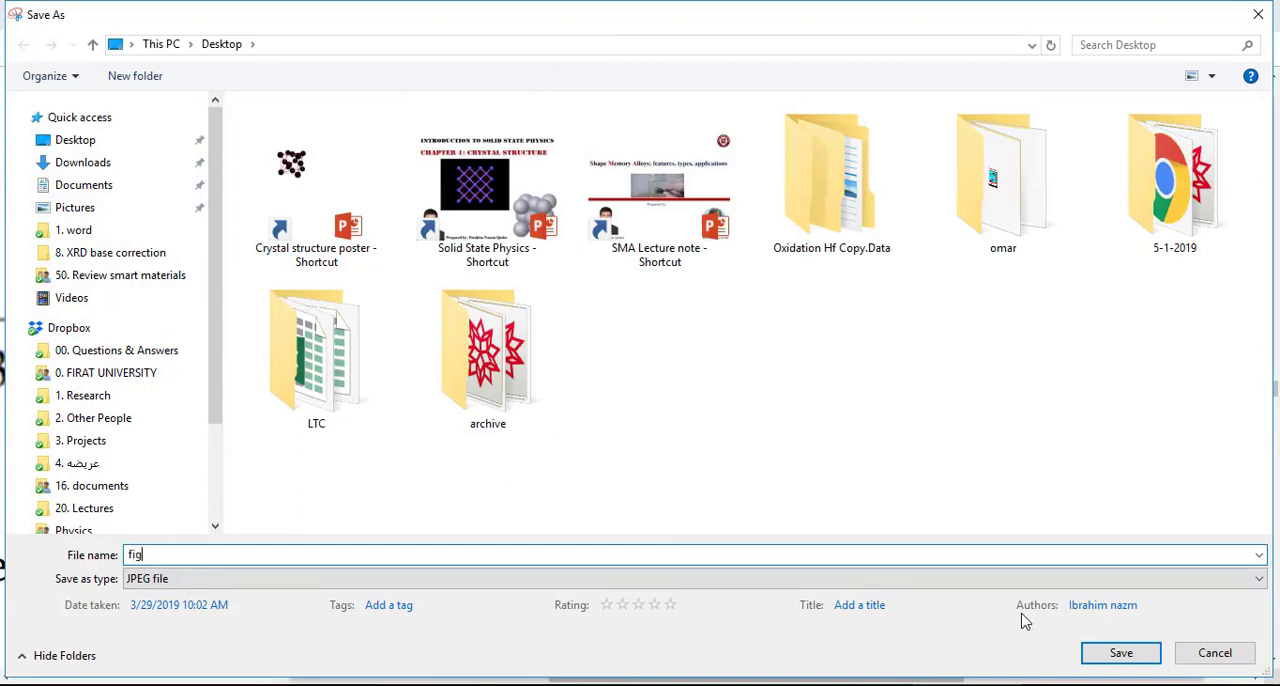
left_click(1122, 656)
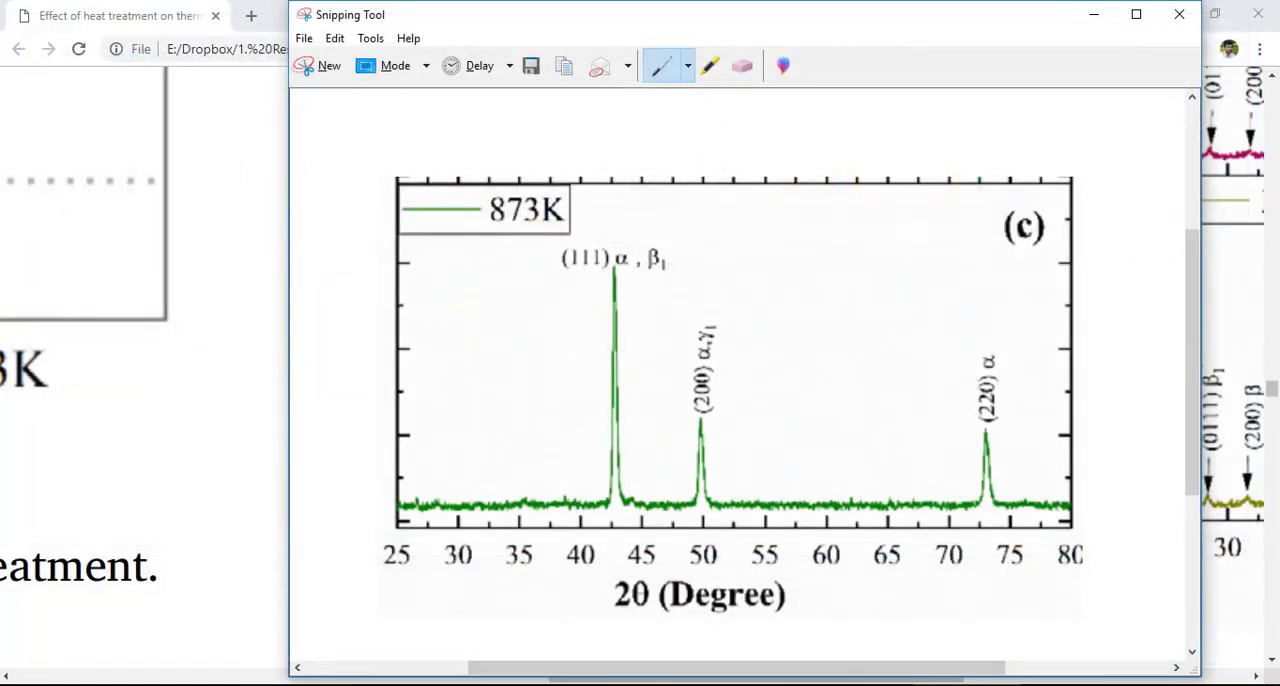
- Switch to OriginPro and delete the empty Book1 workbook
key("alt+Tab")
left_click(618, 23)
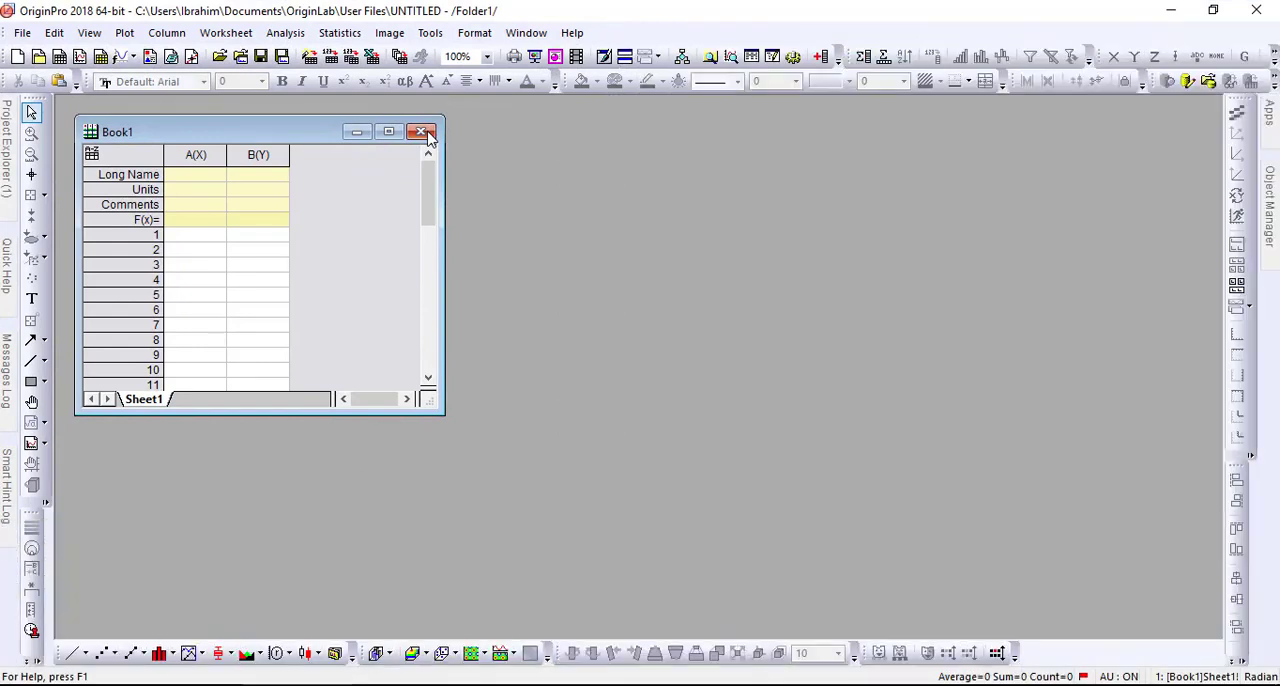
left_click(424, 133)
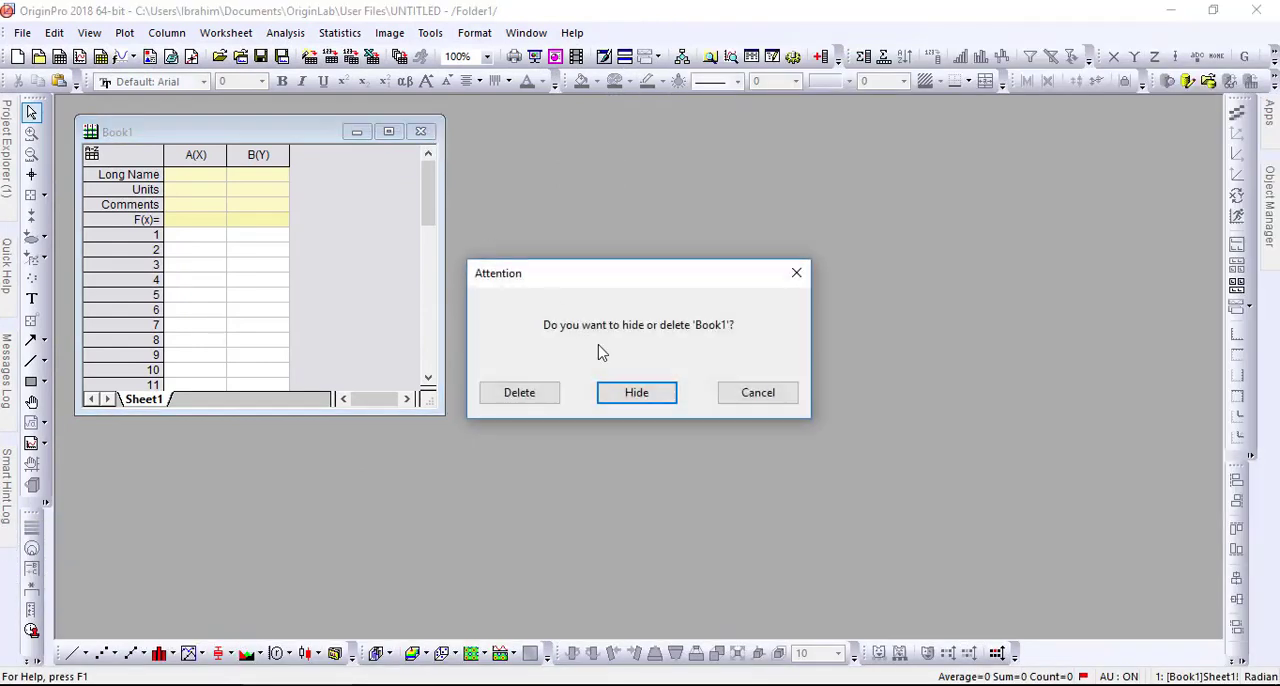
left_click(518, 395)
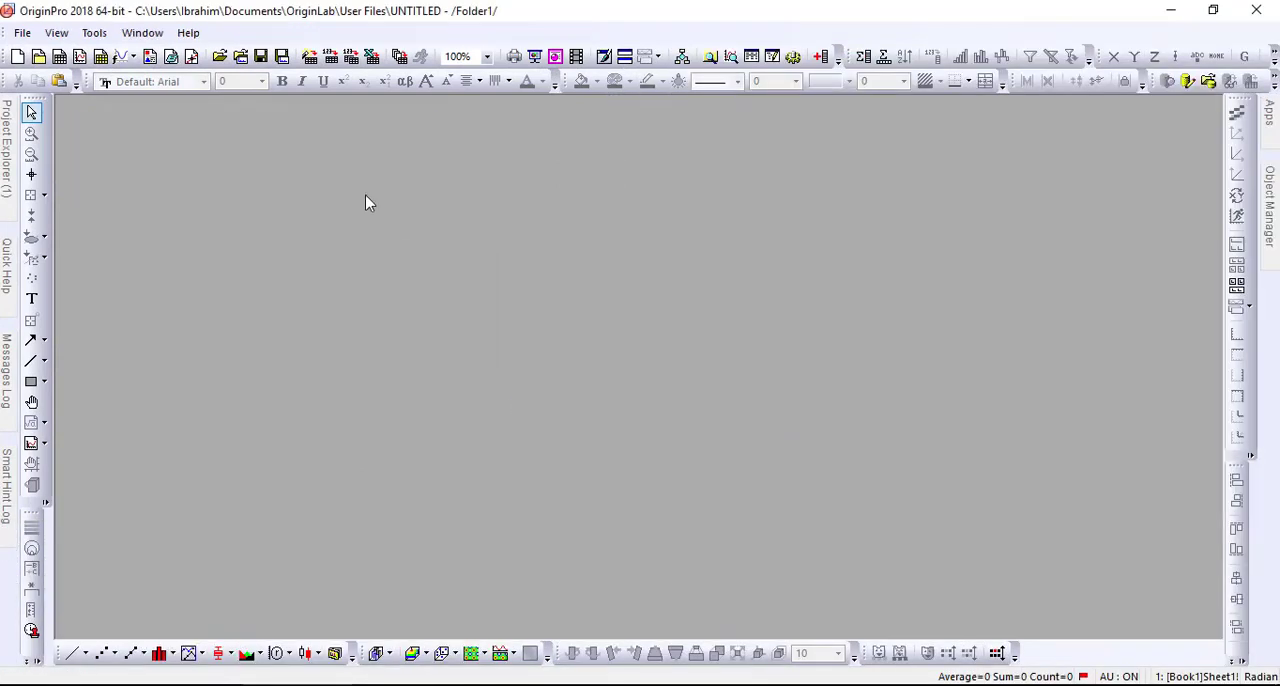
- Load the fig image from the Desktop into a new Digitize Image window, maximize it and move the Digitizer dialog aside
left_click(192, 58)
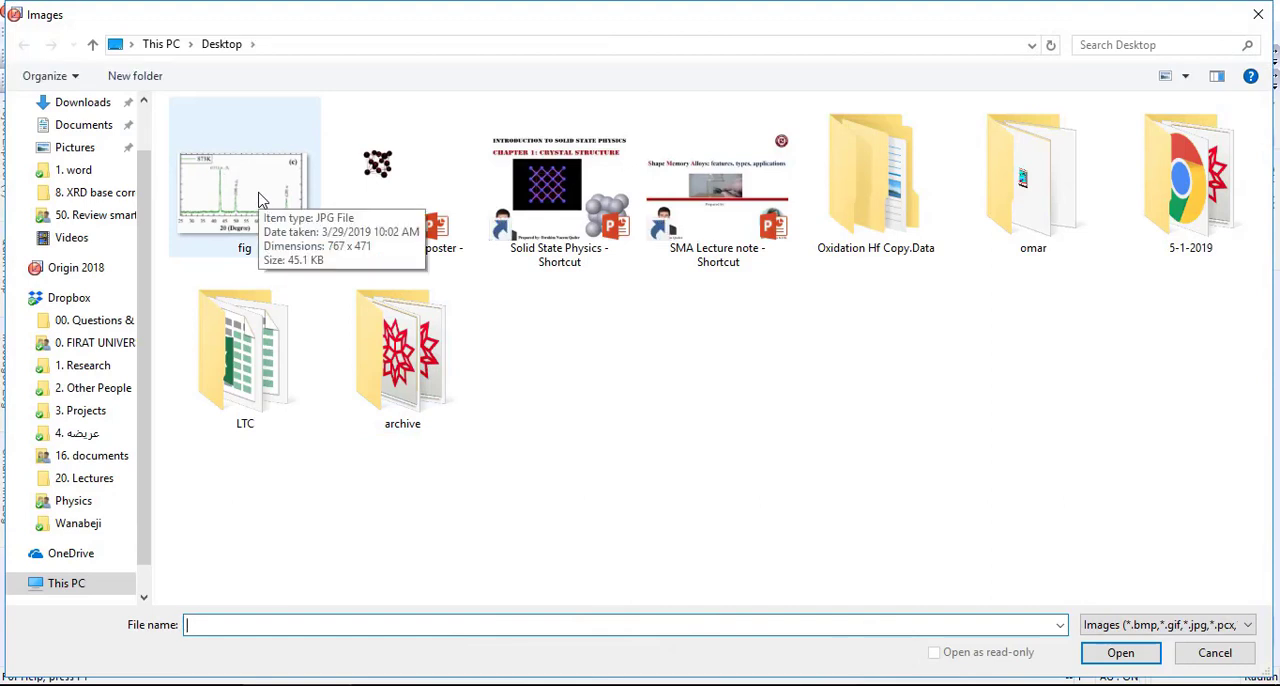
left_click(260, 200)
left_click(1140, 652)
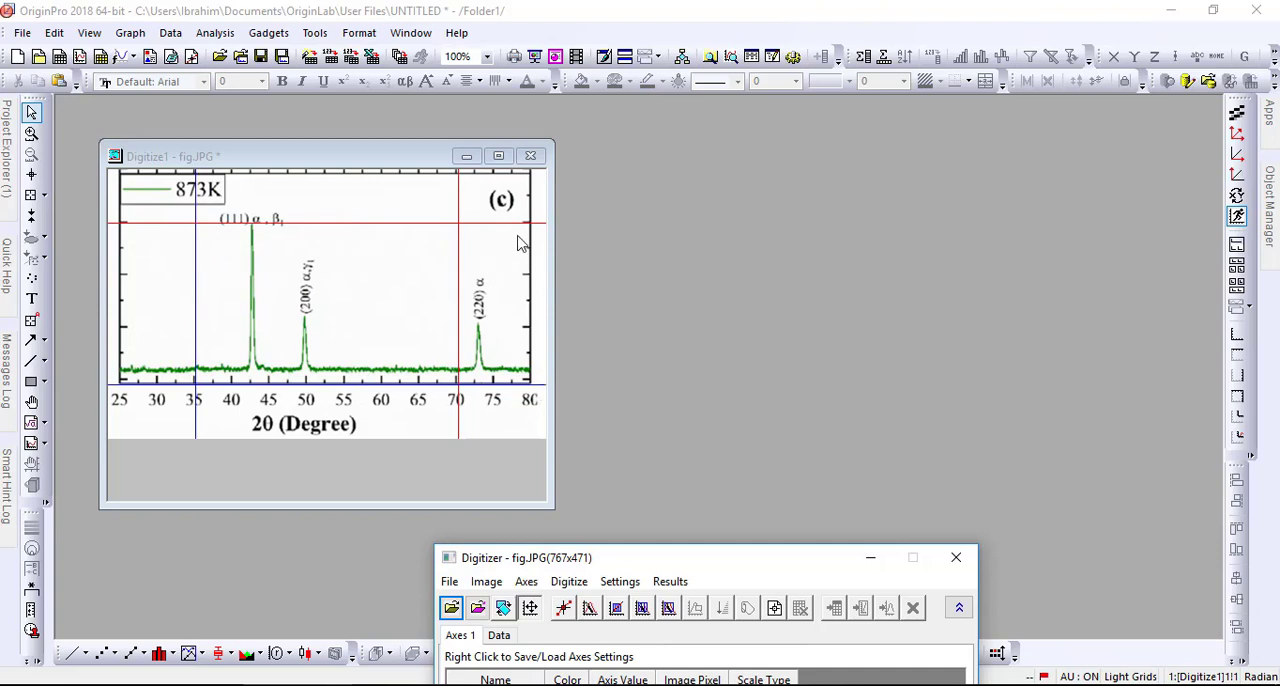
left_click(499, 156)
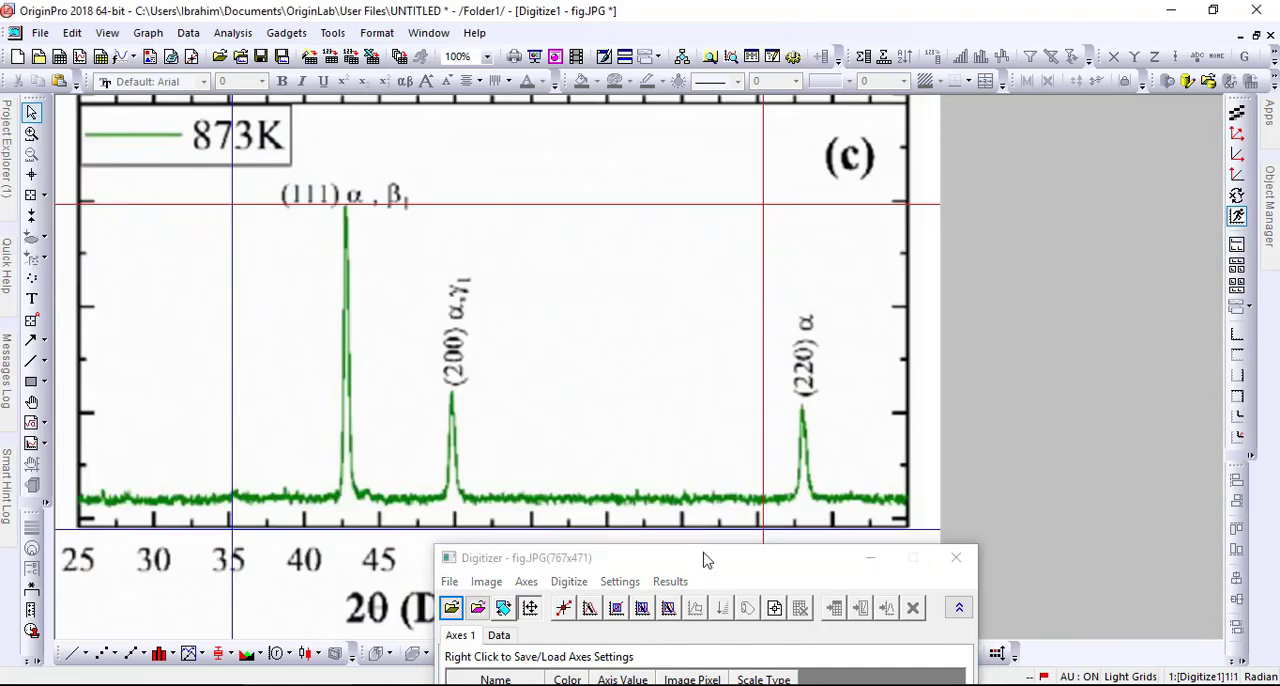
left_click_drag(705, 560, 920, 331)
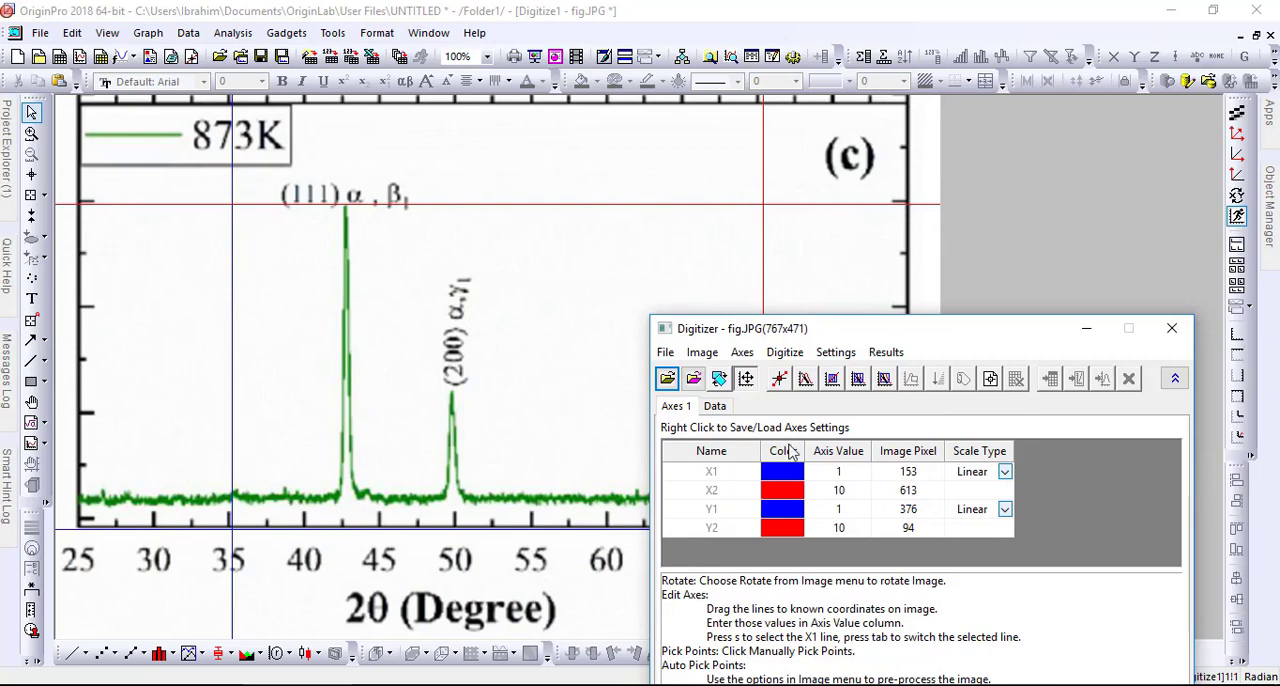
- Set the X1 axis value to 25 and align the X1 line precisely with the plot's left axis at image pixel 19
left_click(840, 472)
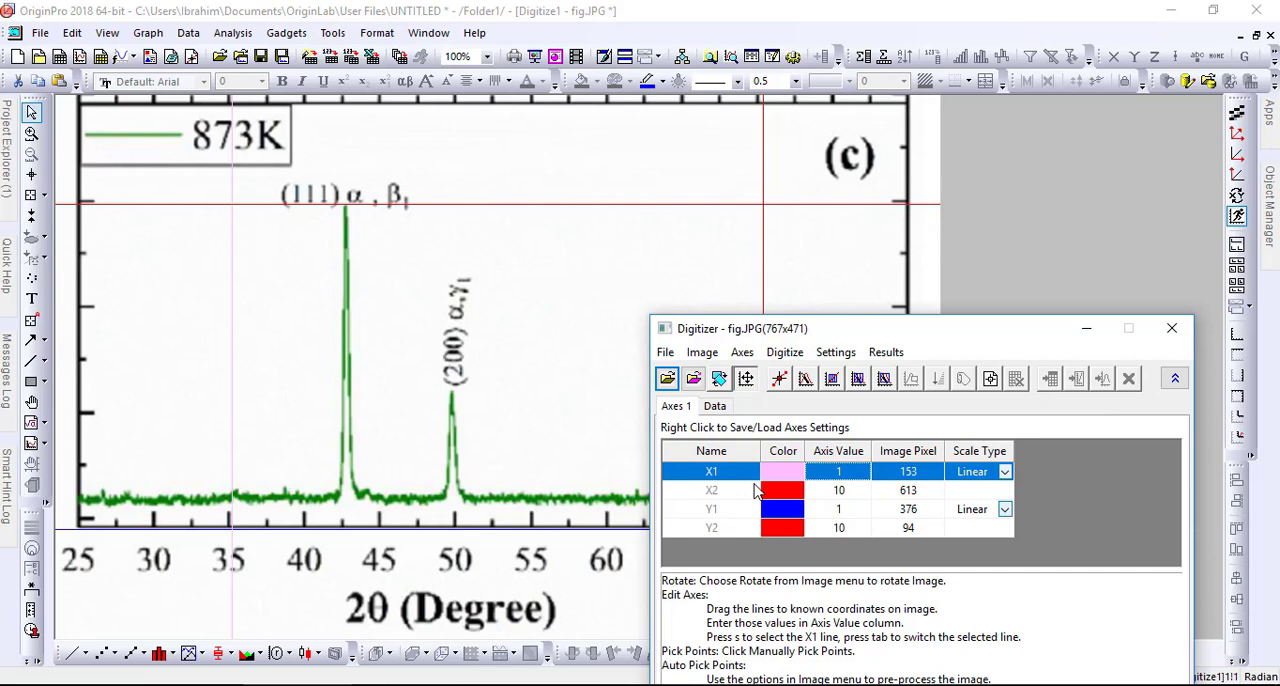
type("25")
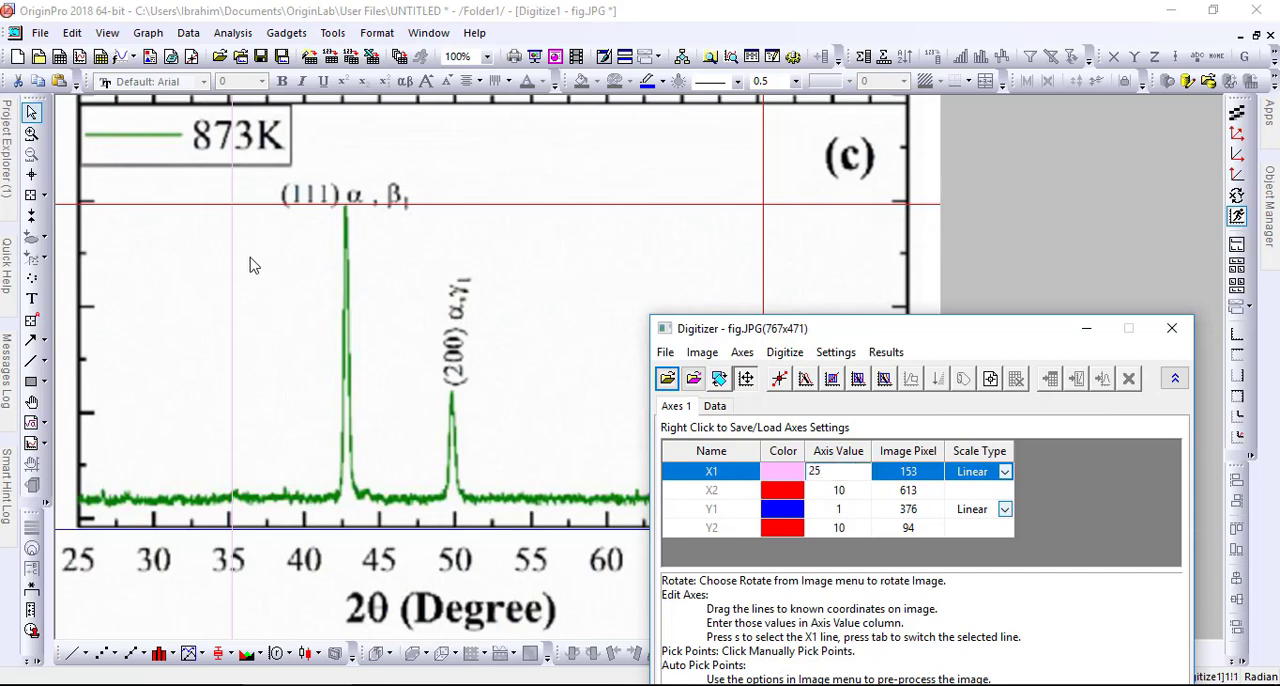
left_click(231, 263)
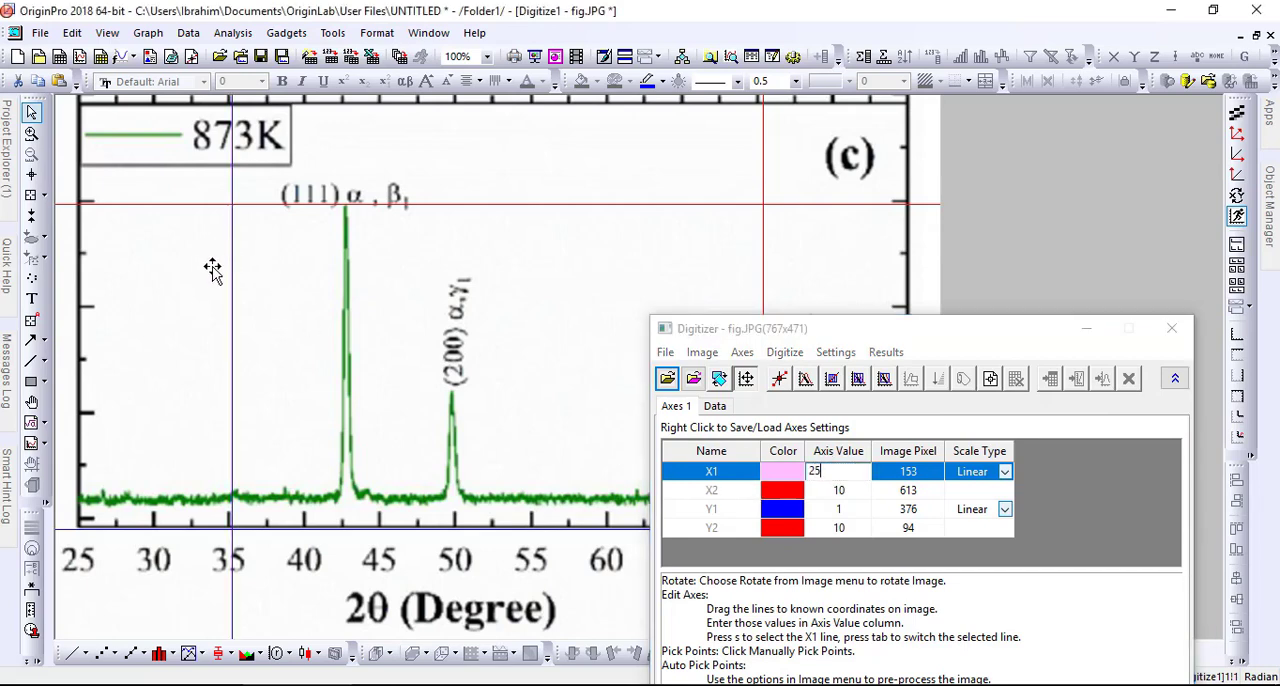
left_click_drag(73, 286, 88, 390)
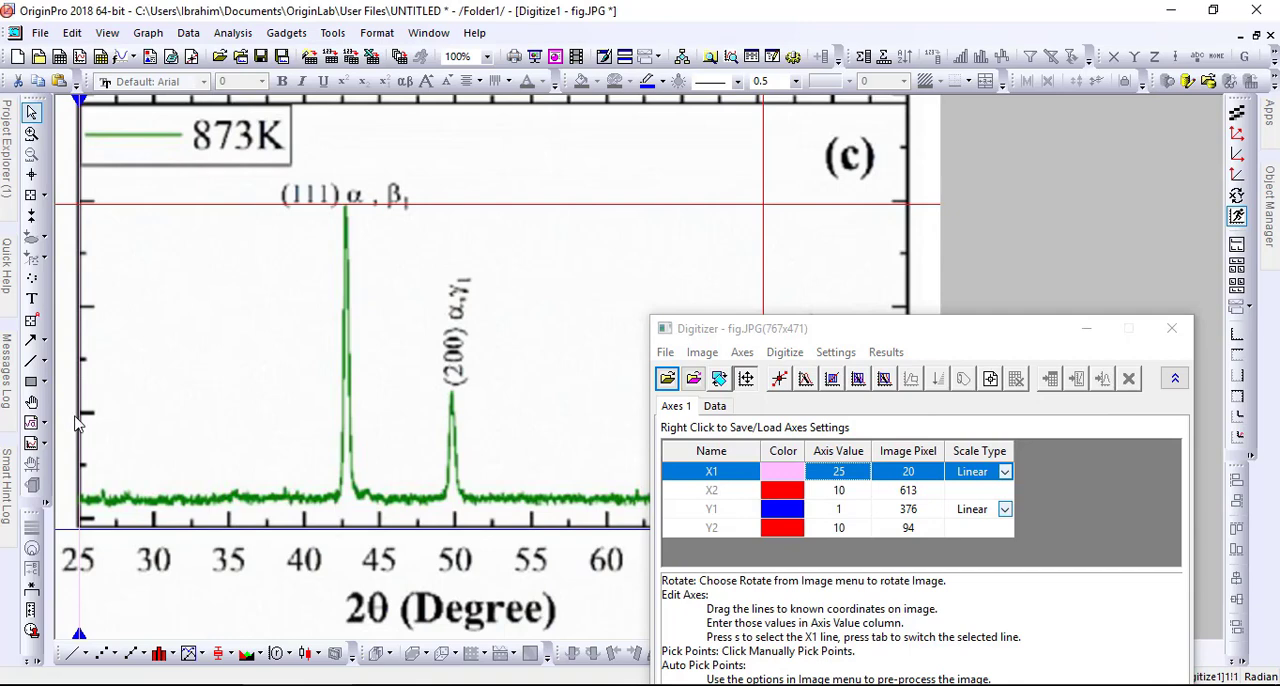
scroll(75, 422, "up", 5)
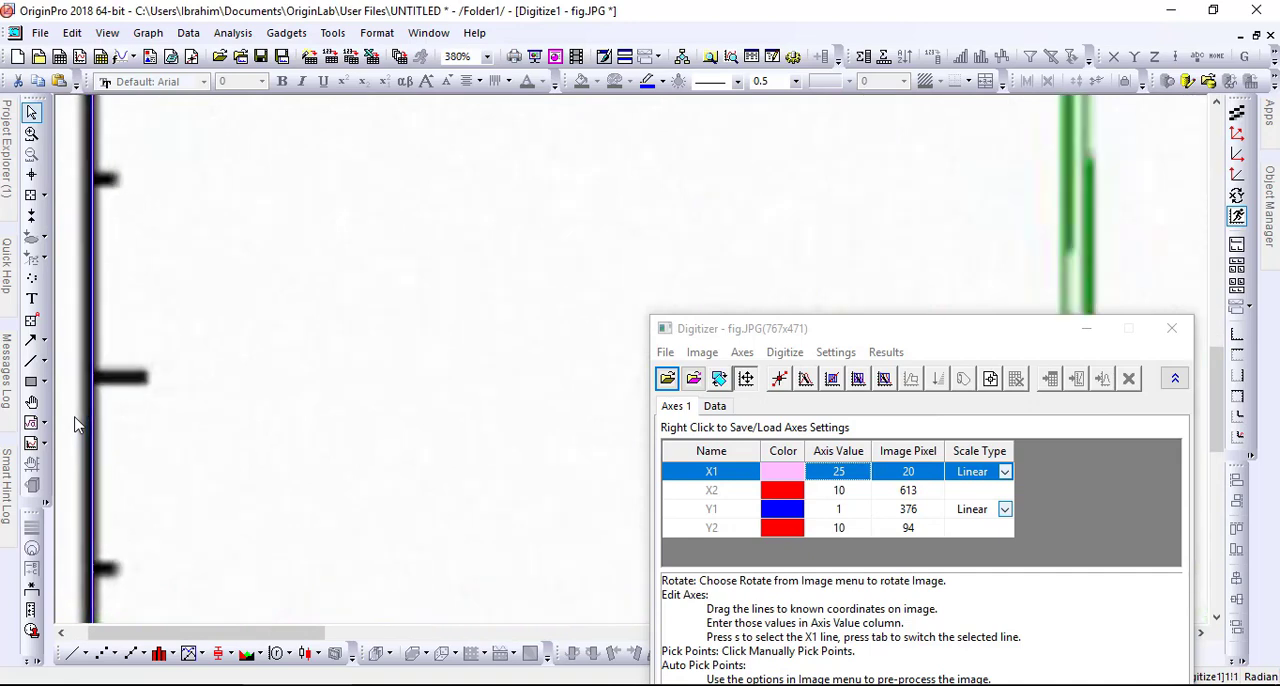
scroll(75, 422, "up", 6)
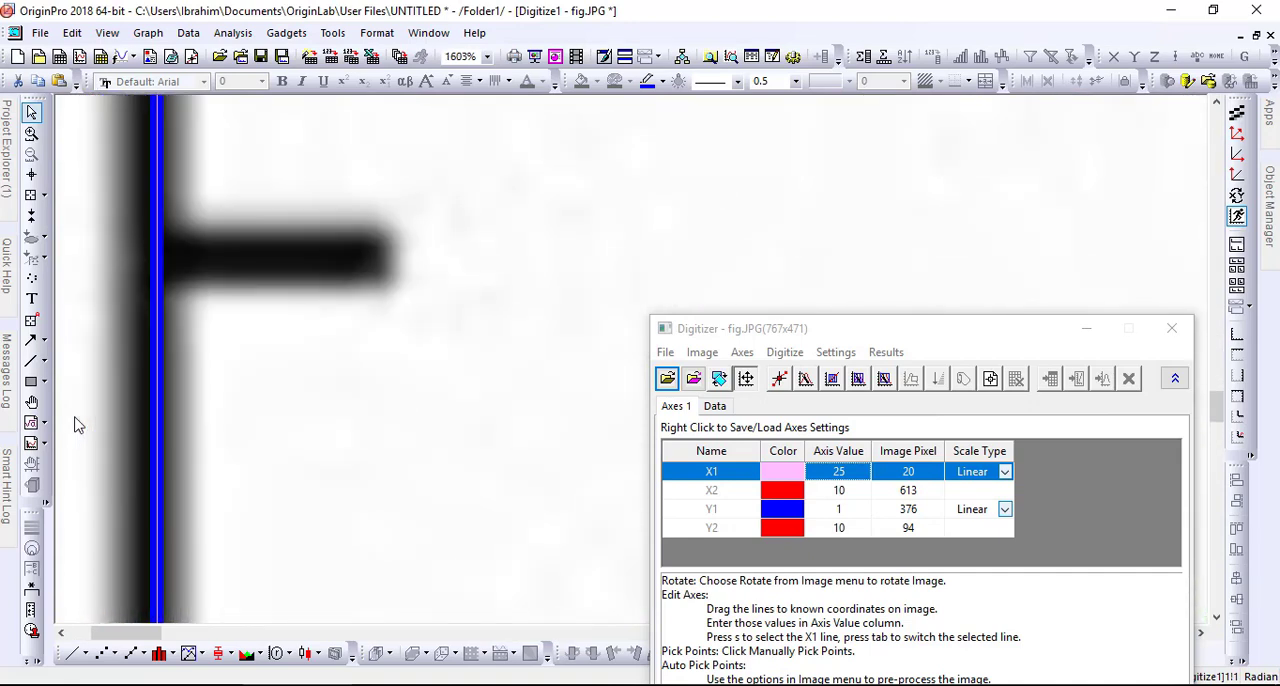
left_click_drag(156, 384, 146, 383)
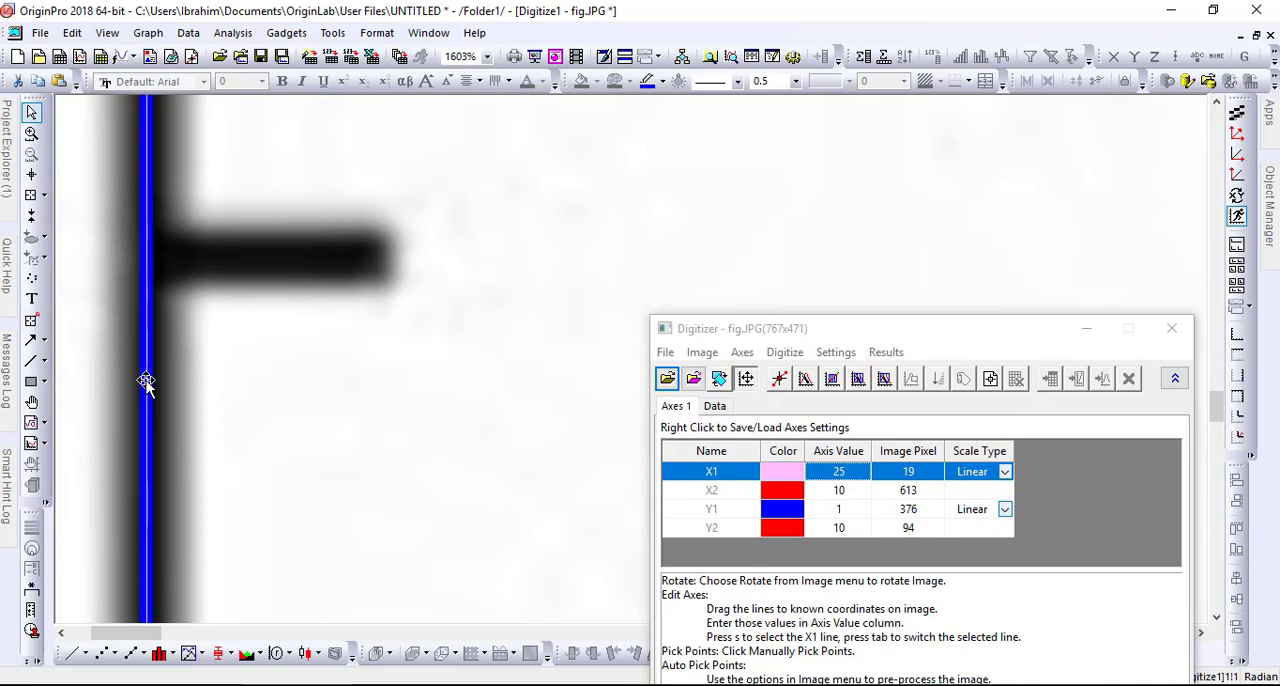
- Set the X2 axis value to 80 and align the X2 line with the plot's right border at image pixel 738
left_click(845, 493)
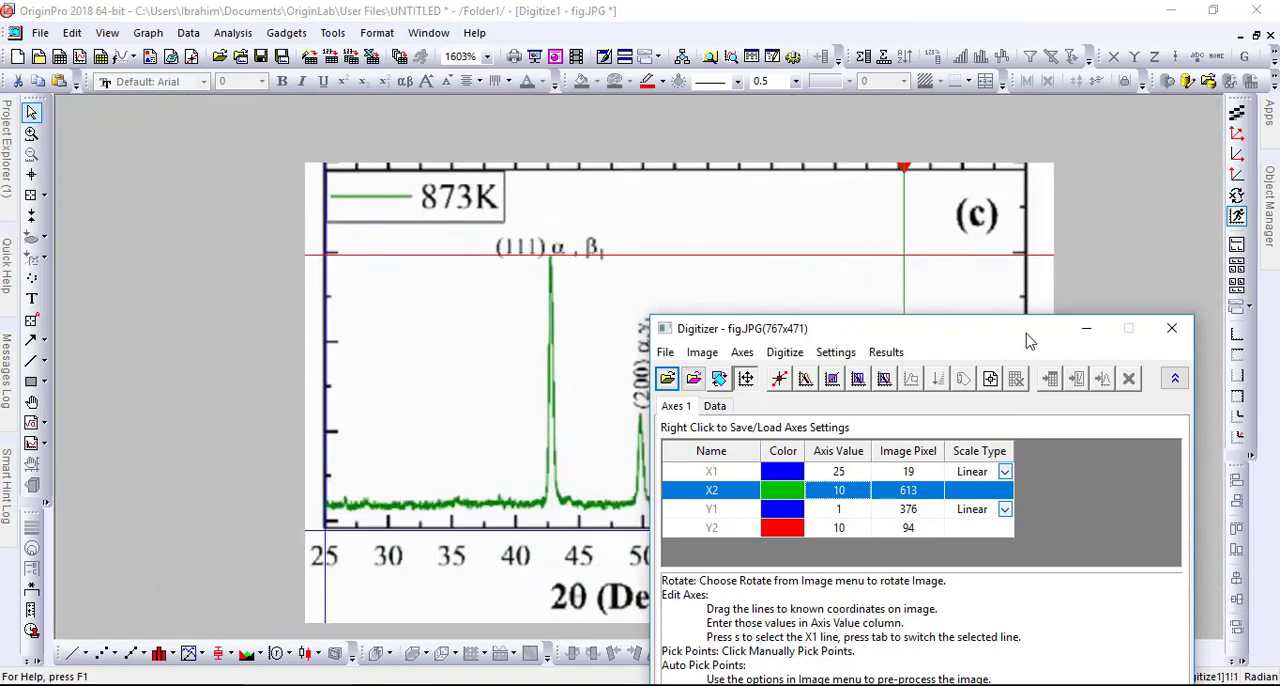
left_click_drag(1018, 332, 331, 409)
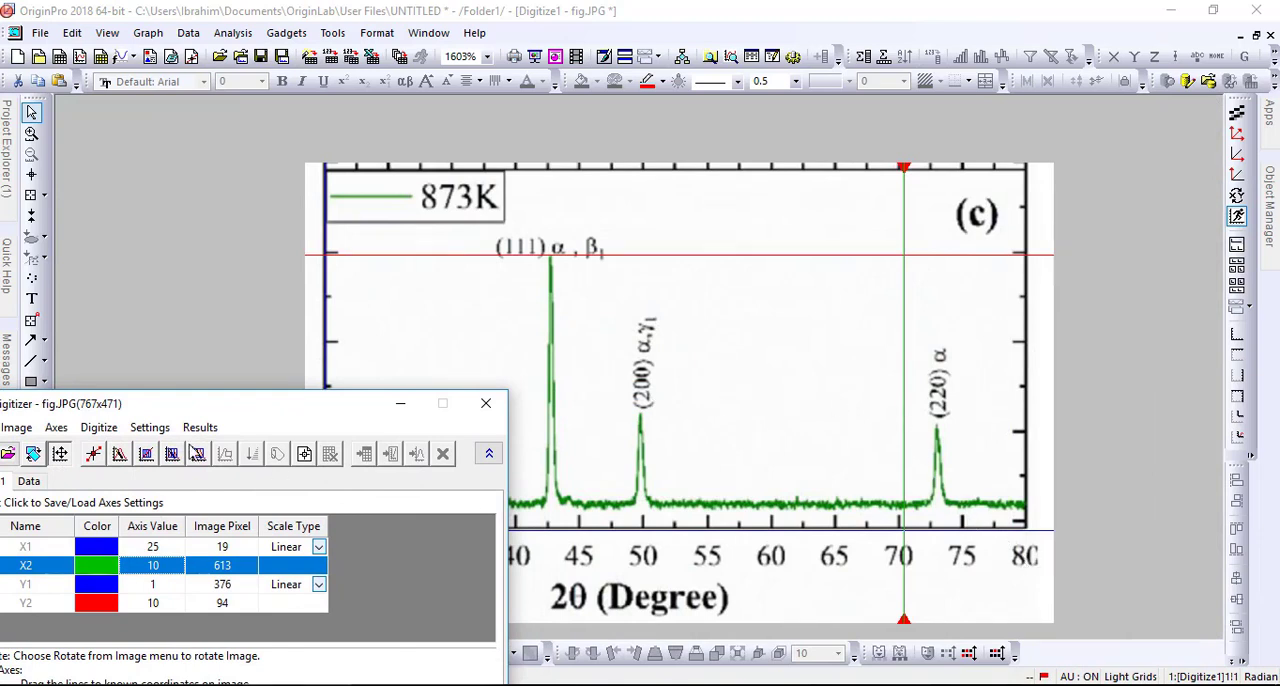
left_click(171, 568)
type("8")
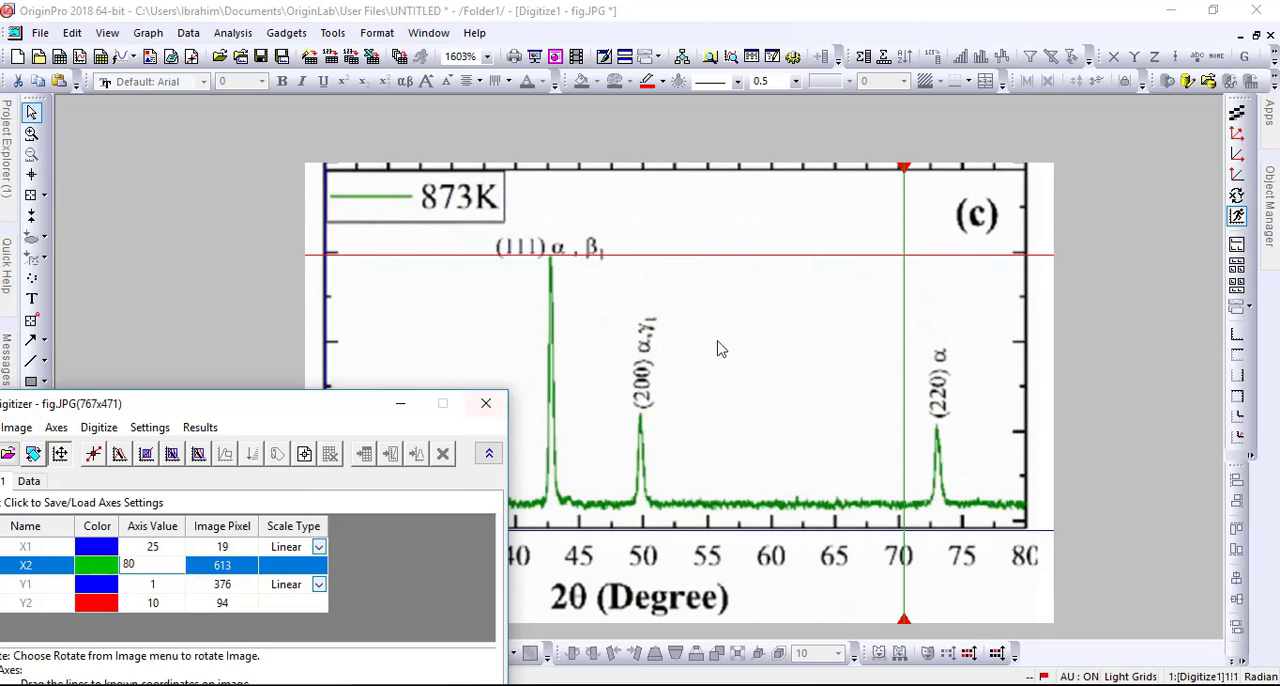
left_click(904, 376)
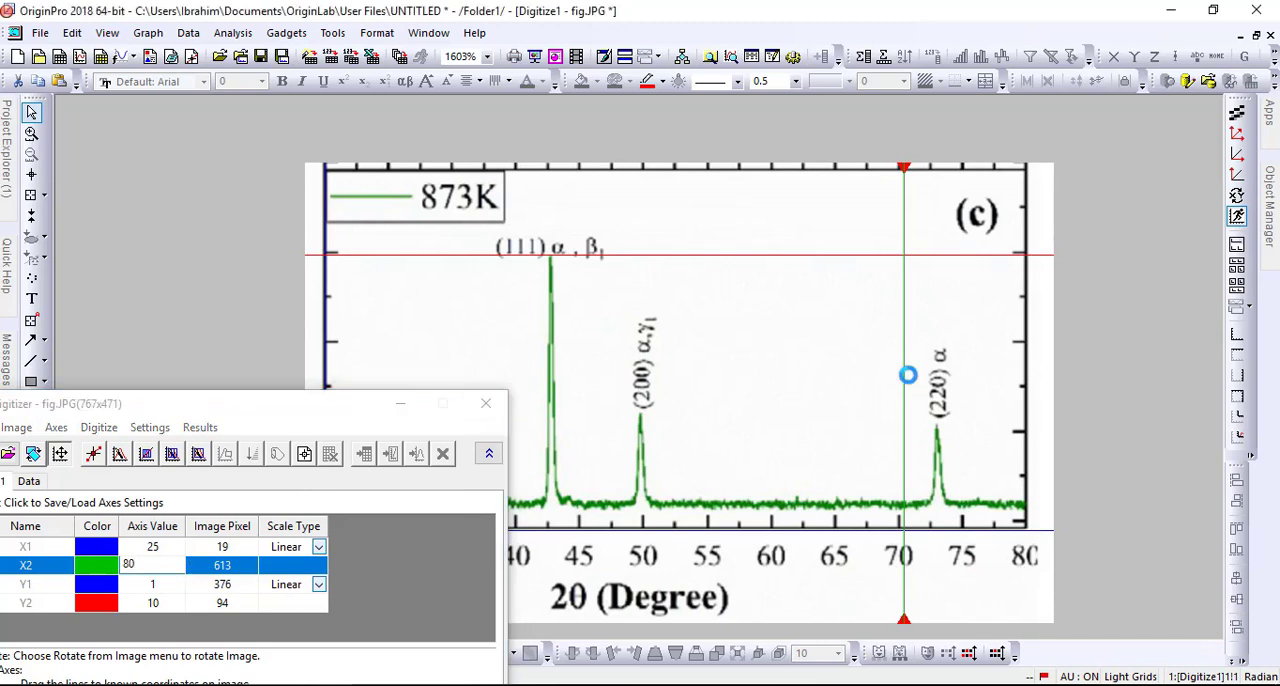
left_click_drag(1024, 388, 1025, 390)
scroll(1028, 487, "up", 5)
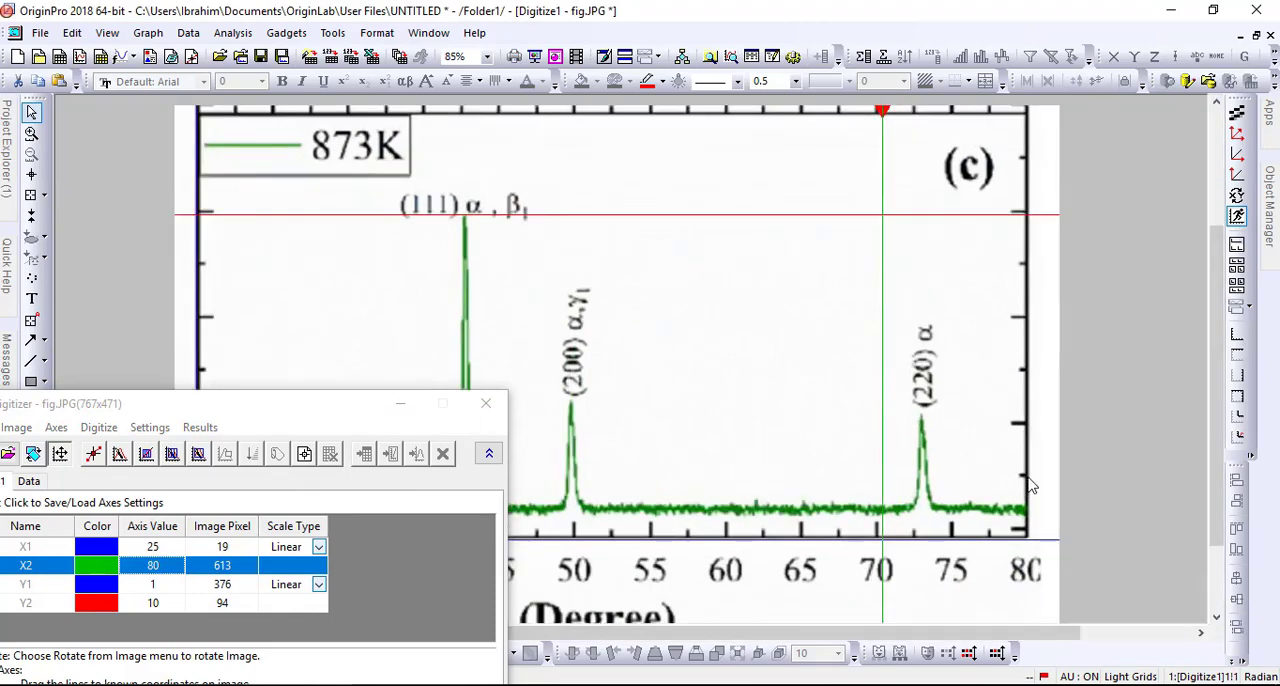
scroll(925, 443, "up", 1)
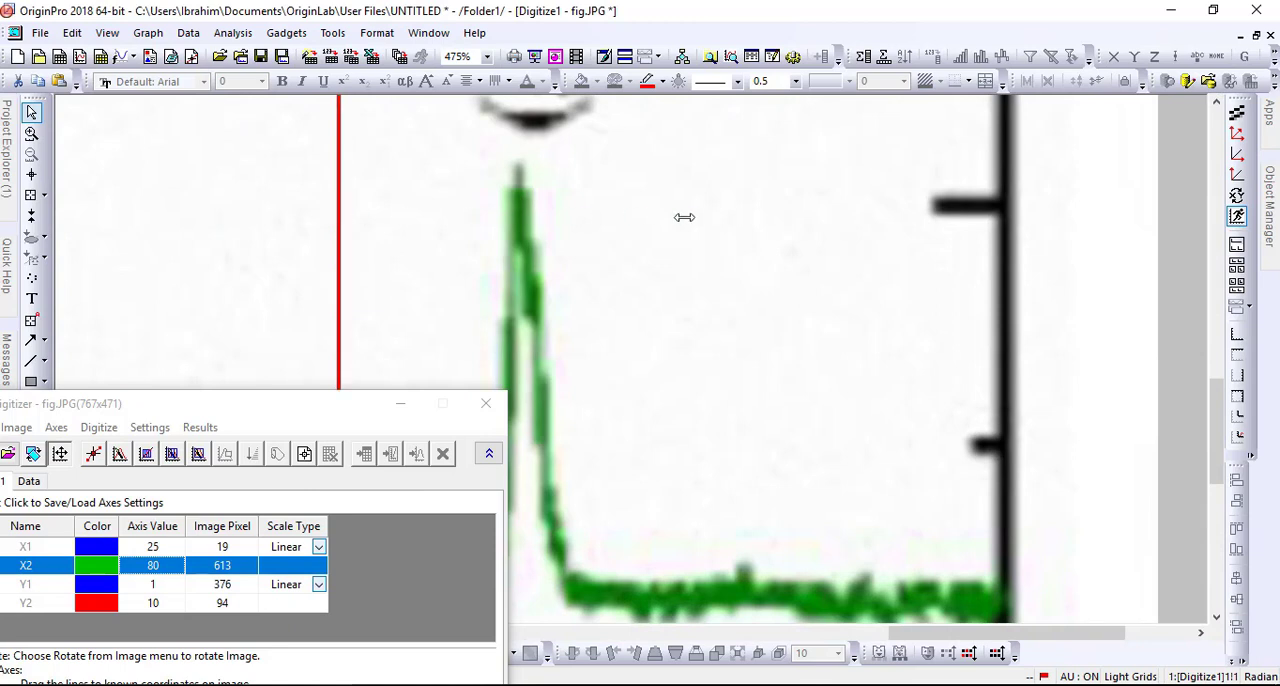
left_click(1003, 268)
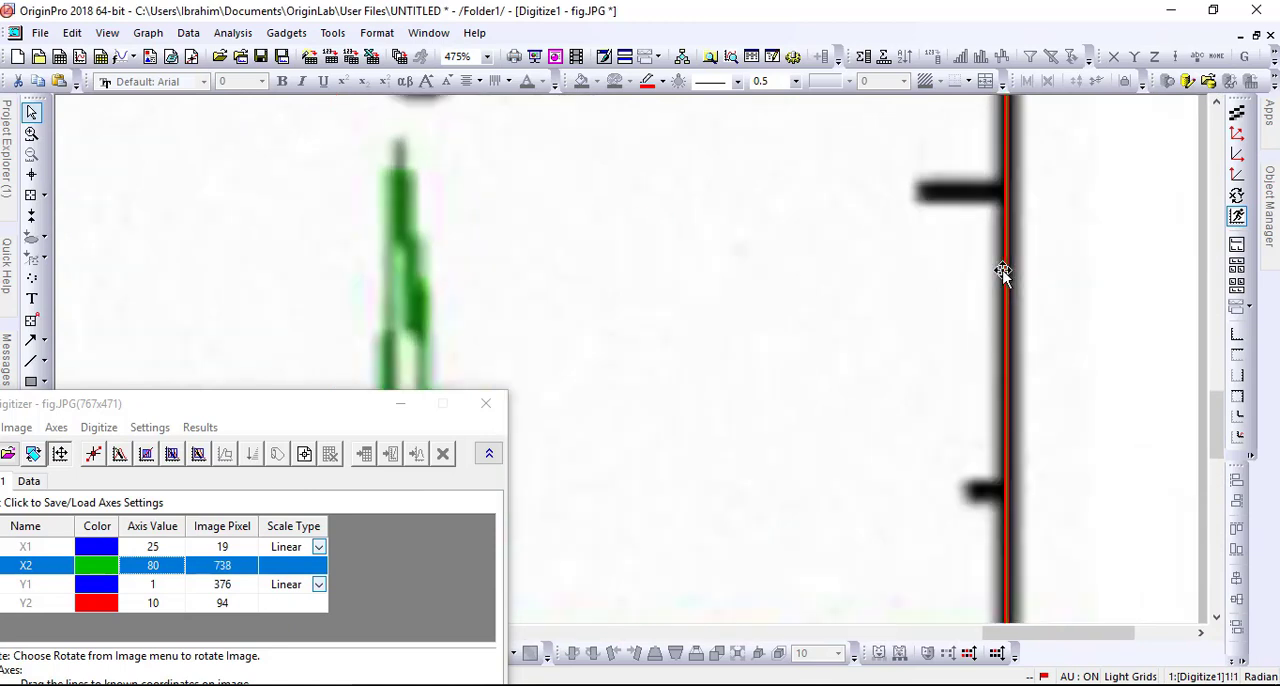
scroll(1003, 270, "up", 5)
scroll(1003, 272, "down", 1)
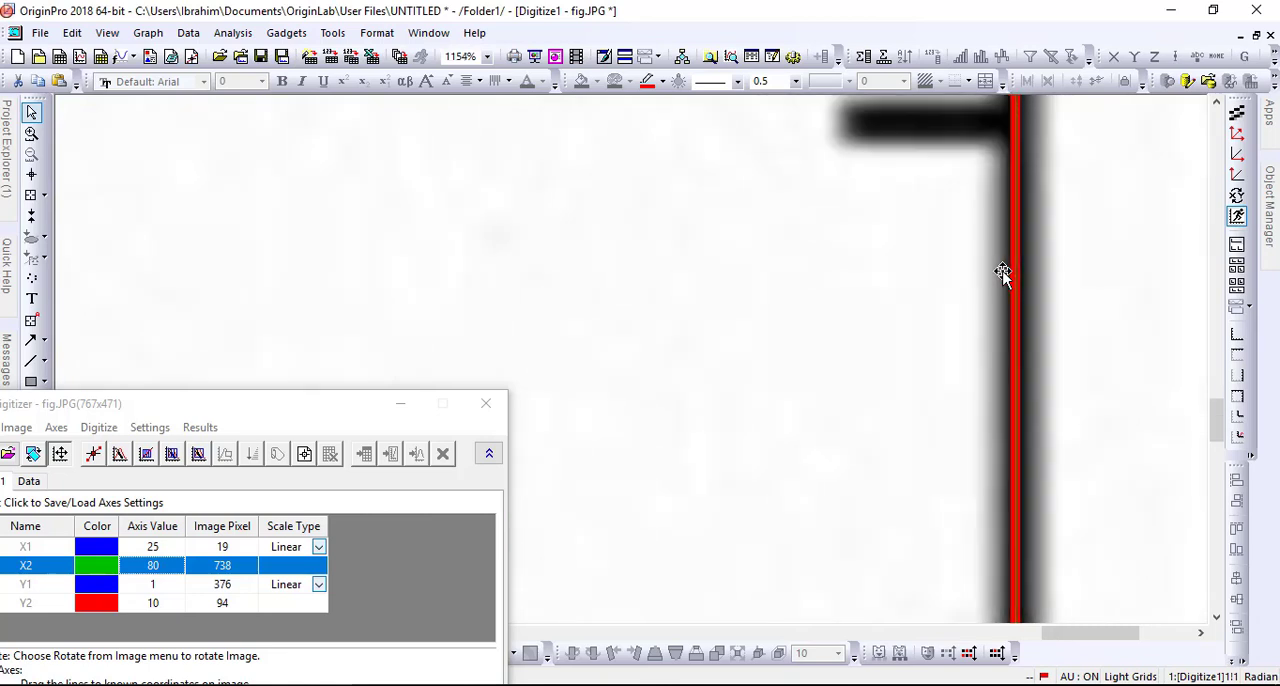
- Align the Y2 axis line with the plot's top border at image pixel 5
scroll(1000, 272, "down", 8)
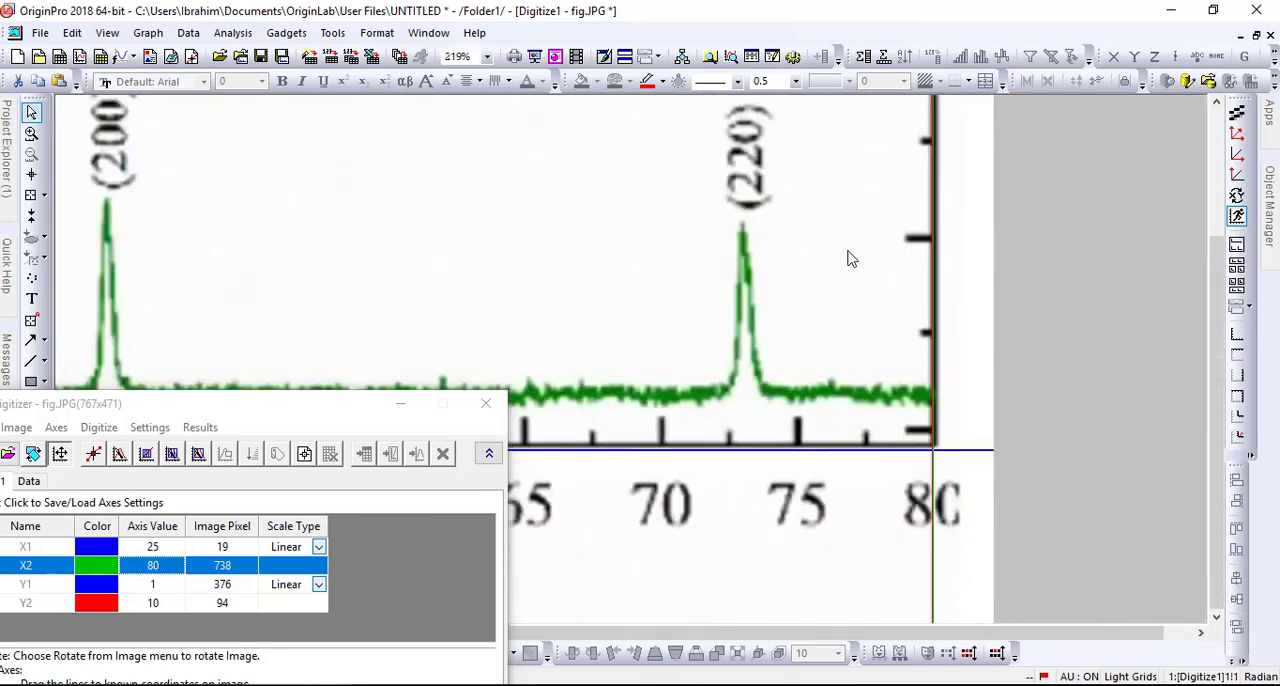
scroll(847, 259, "down", 4)
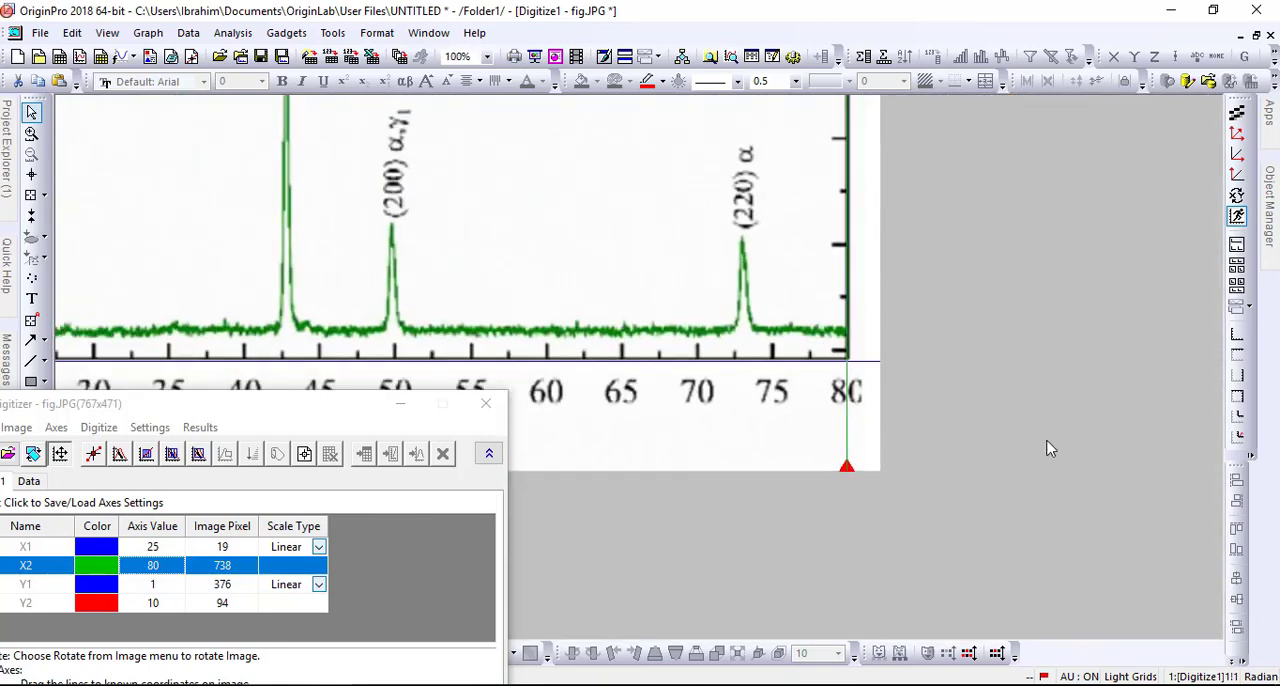
scroll(1050, 449, "down", 1)
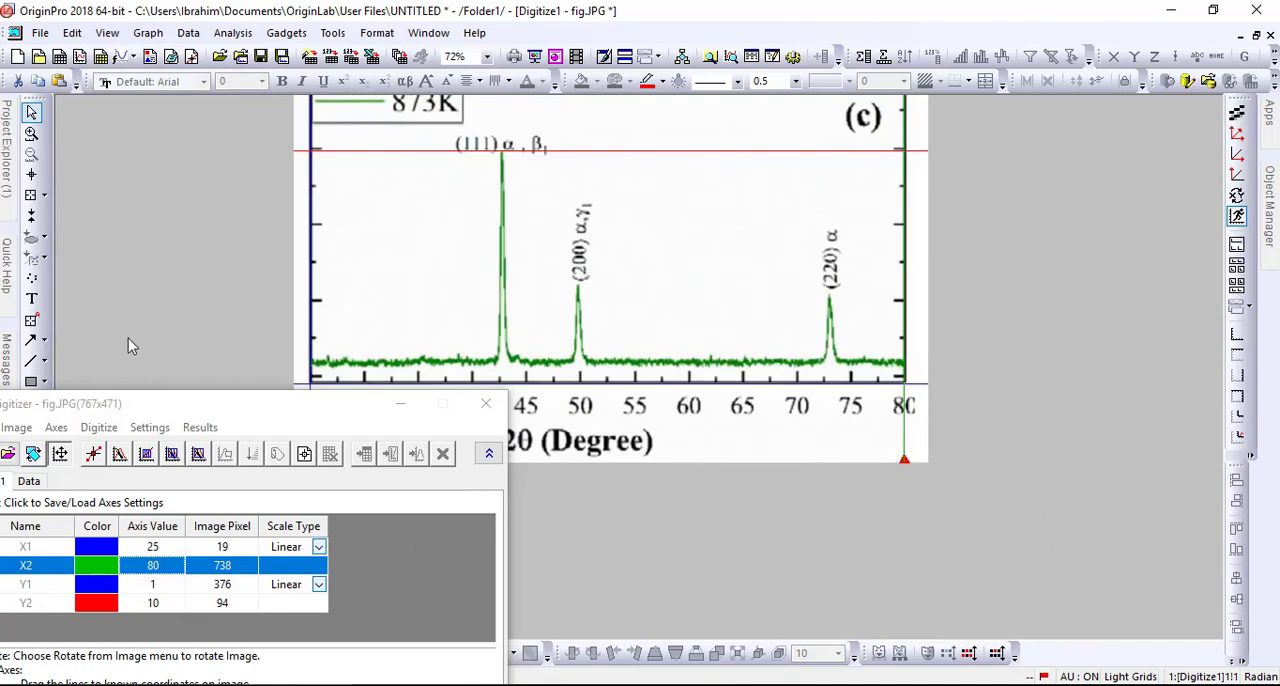
scroll(440, 274, "up", 3)
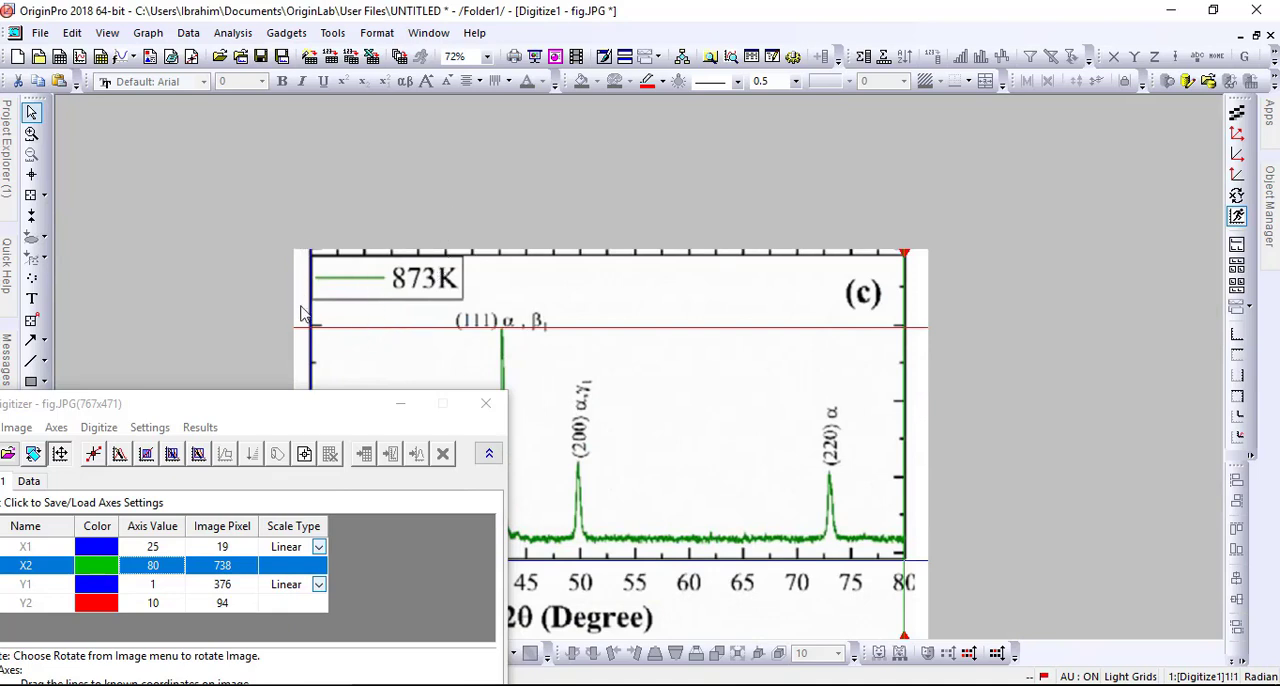
left_click(156, 586)
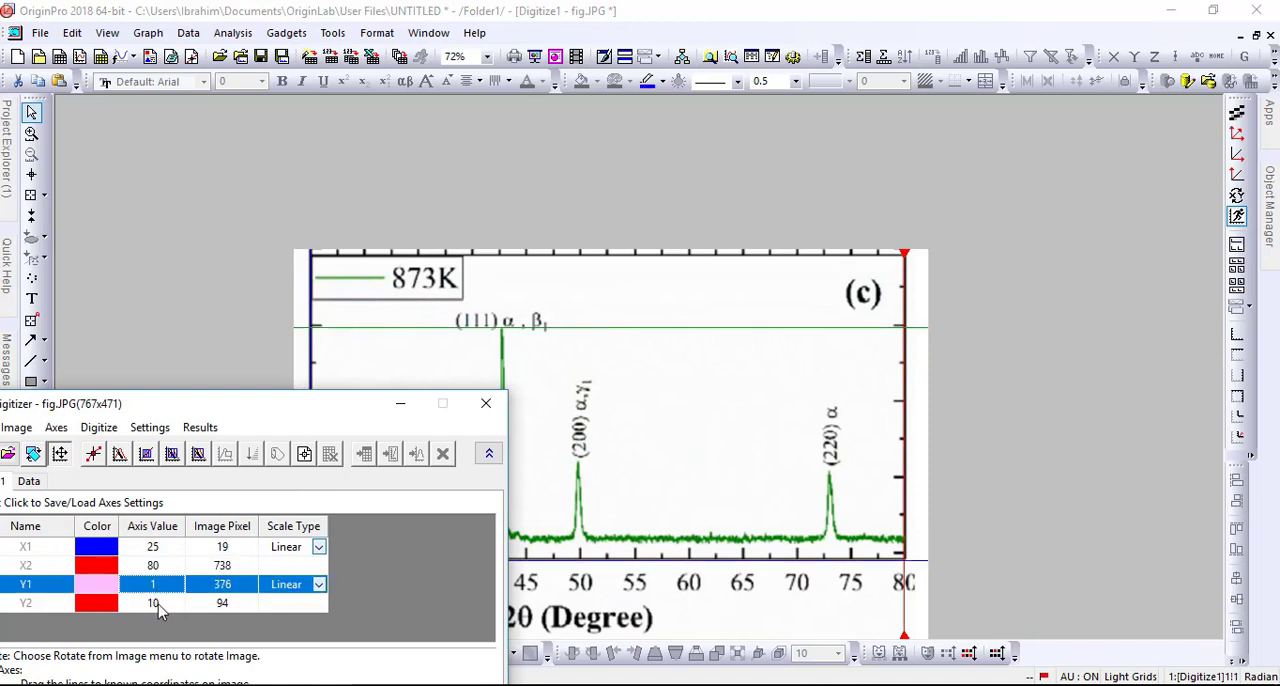
left_click(158, 604)
left_click(156, 586)
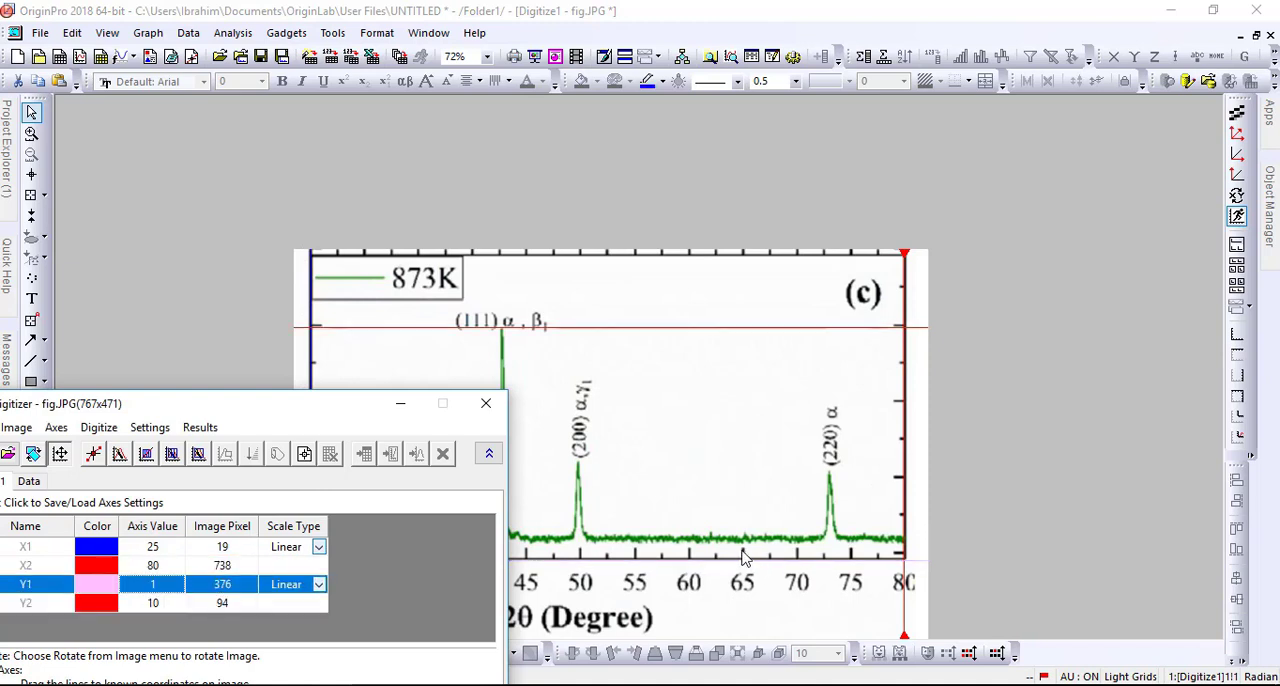
left_click(155, 604)
left_click_drag(594, 330, 609, 256)
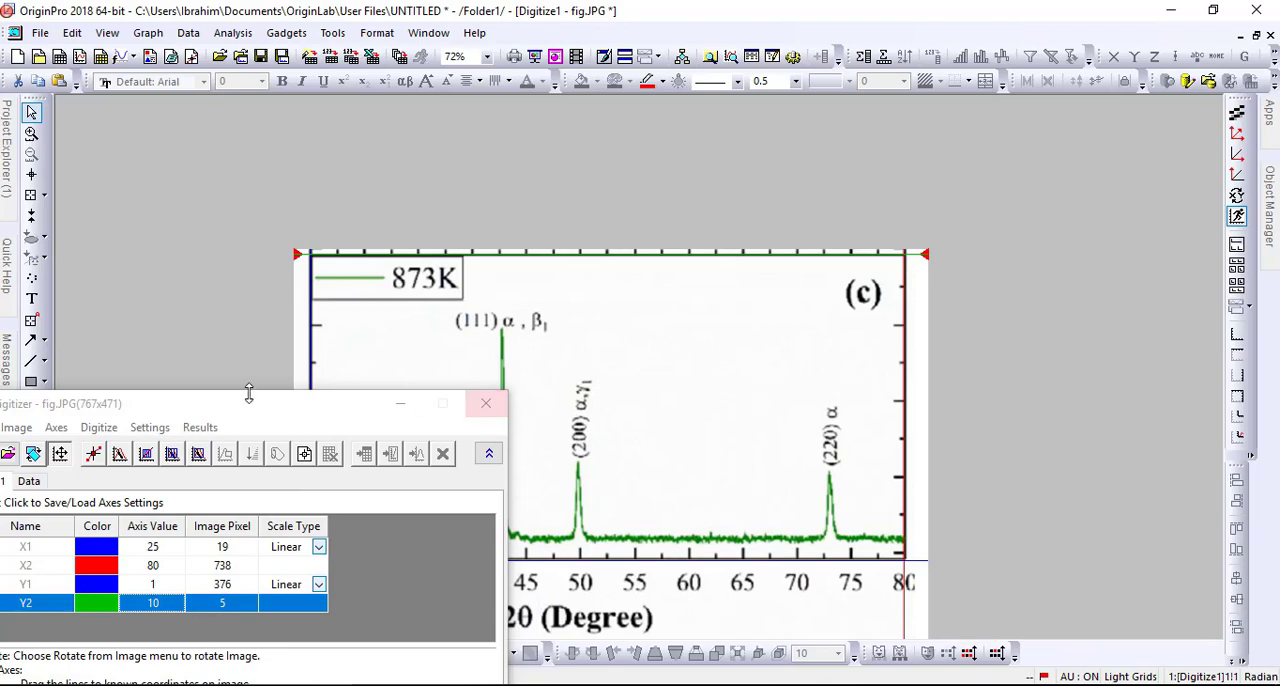
- Manually pick six points along the 873K curve's baseline between about 26 and 40 degrees 2θ and finish picking
left_click_drag(124, 410, 160, 300)
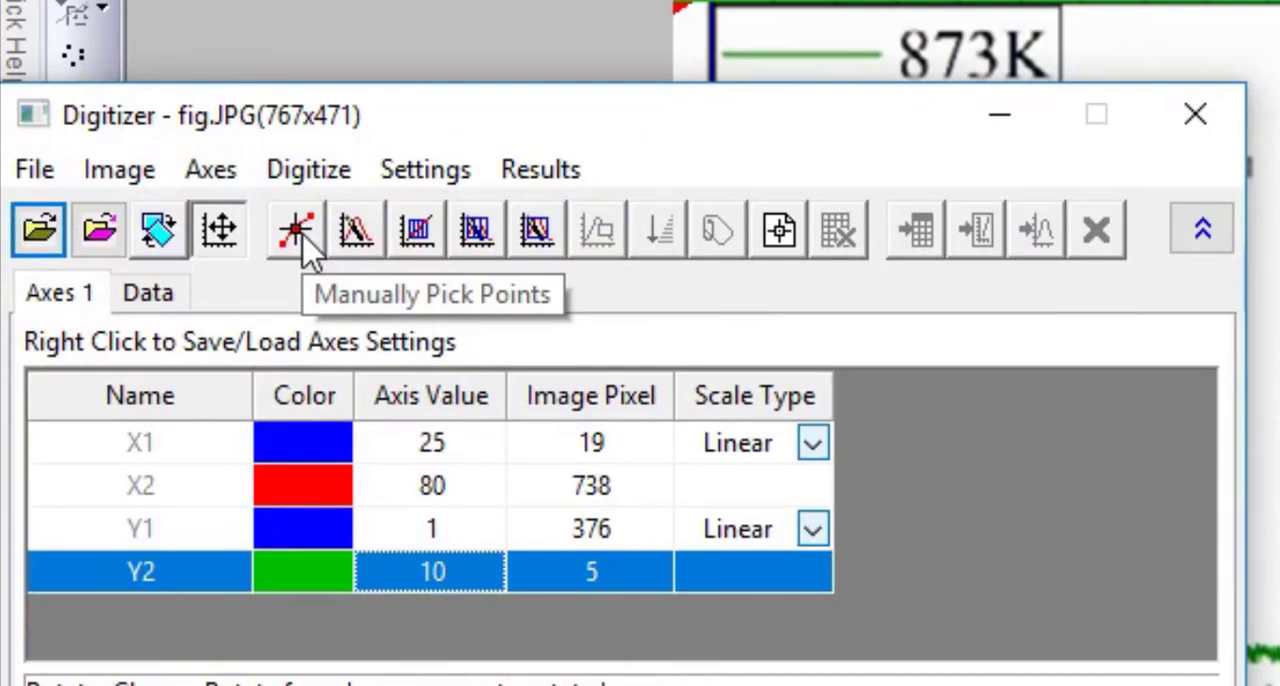
left_click(298, 240)
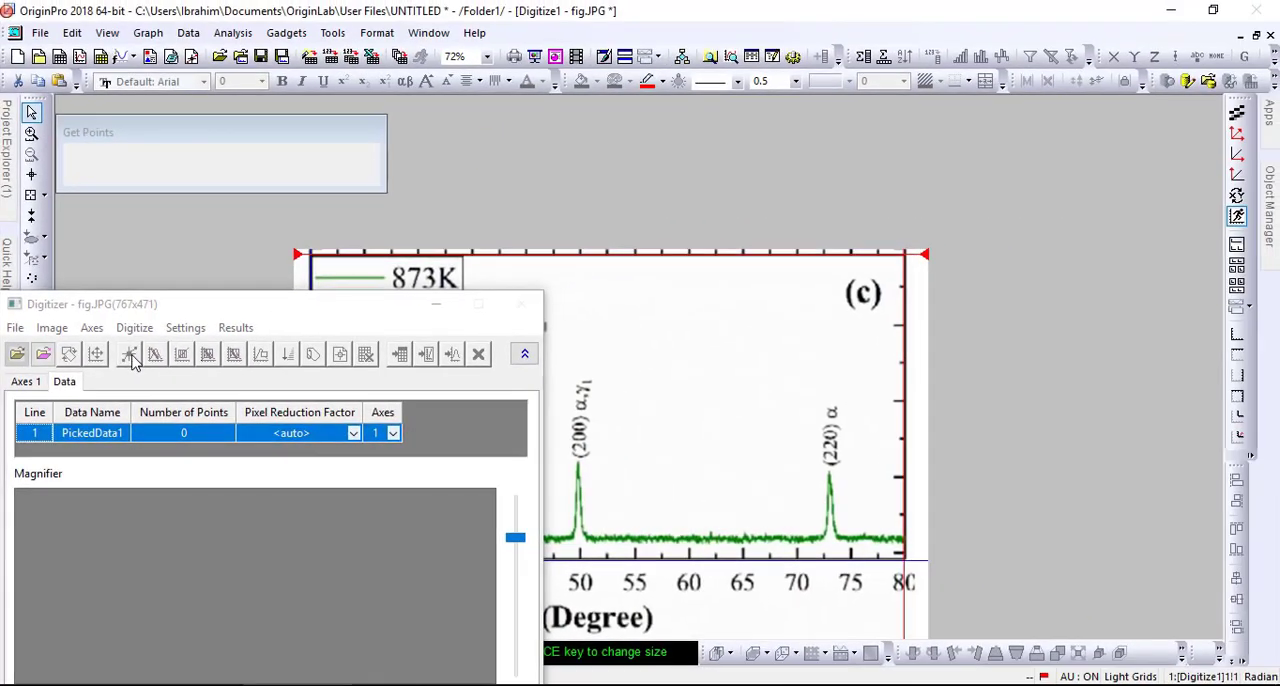
left_click_drag(229, 308, 194, 619)
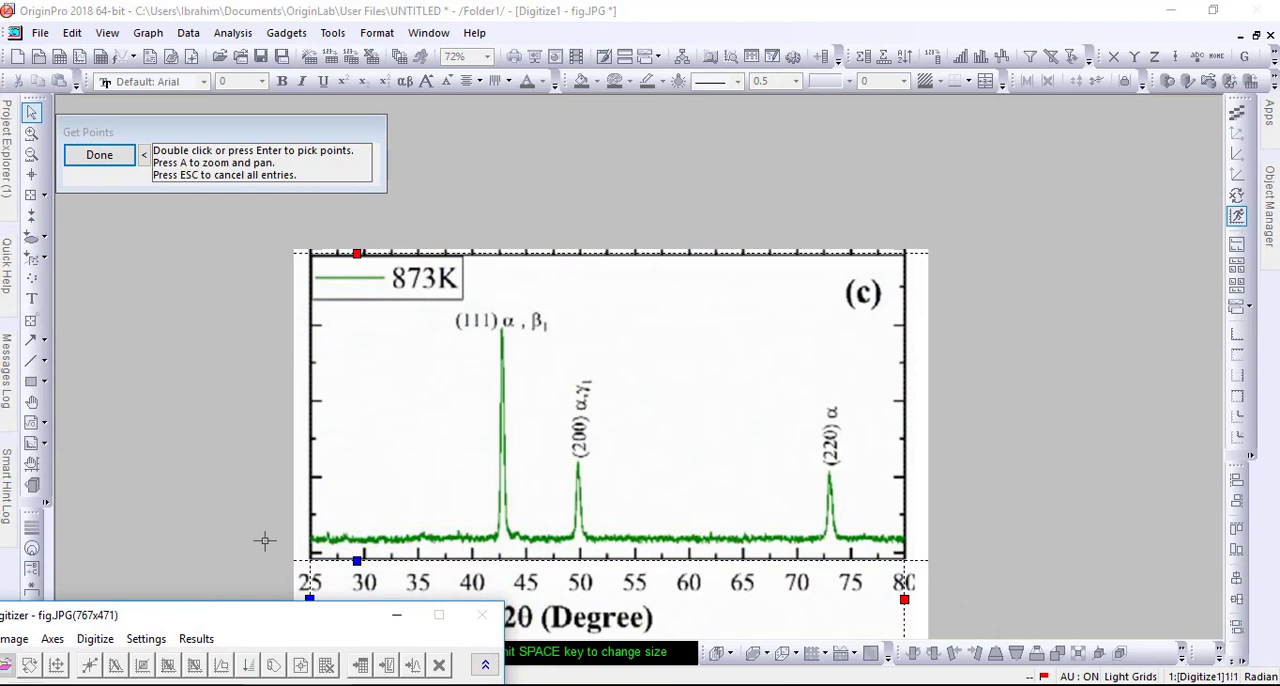
double_click(318, 540)
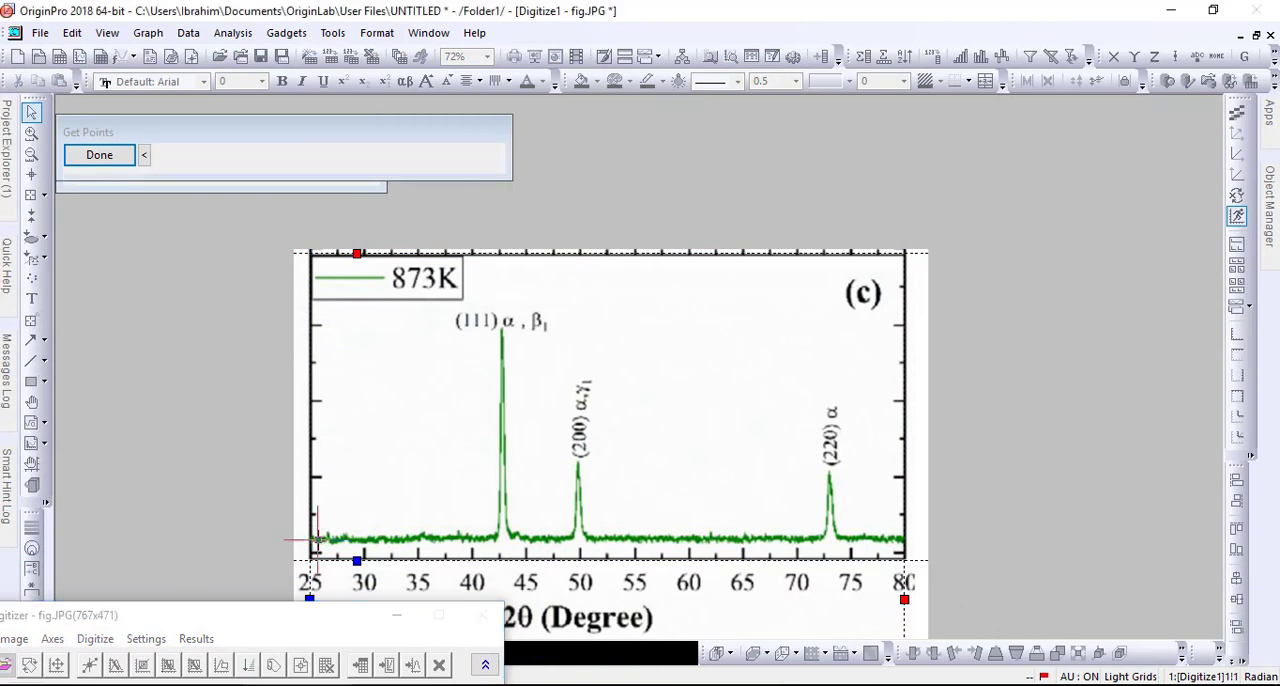
double_click(341, 540)
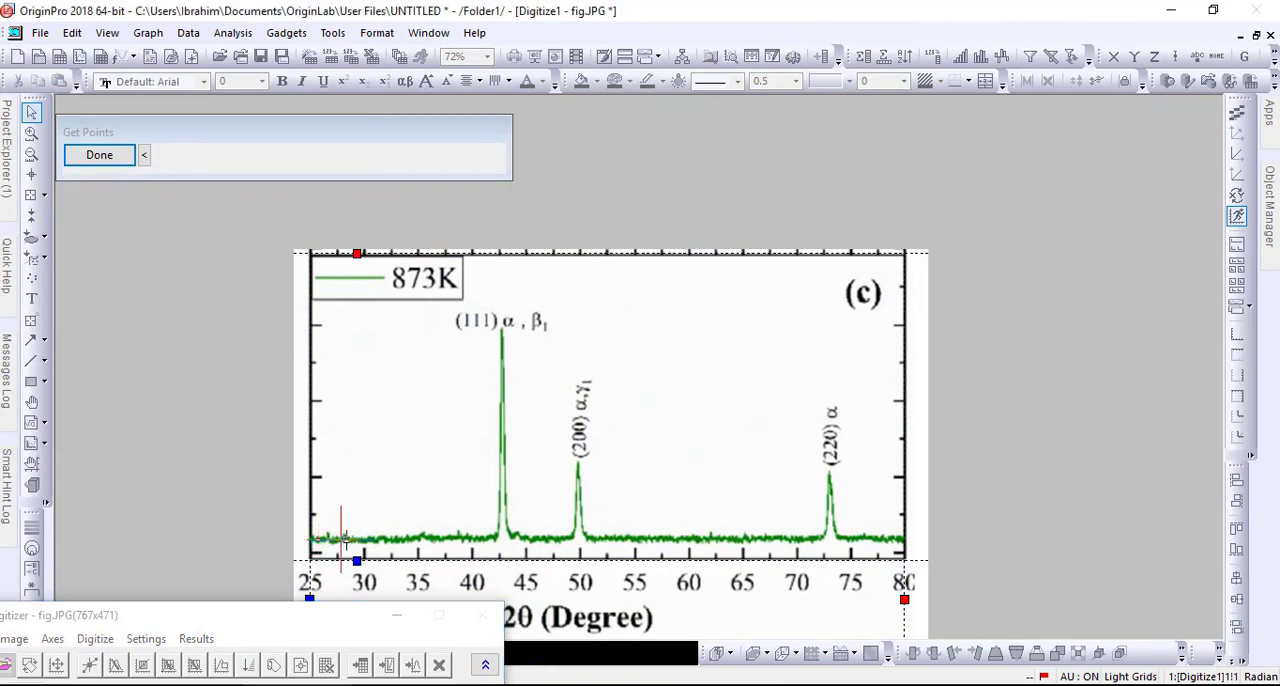
double_click(365, 540)
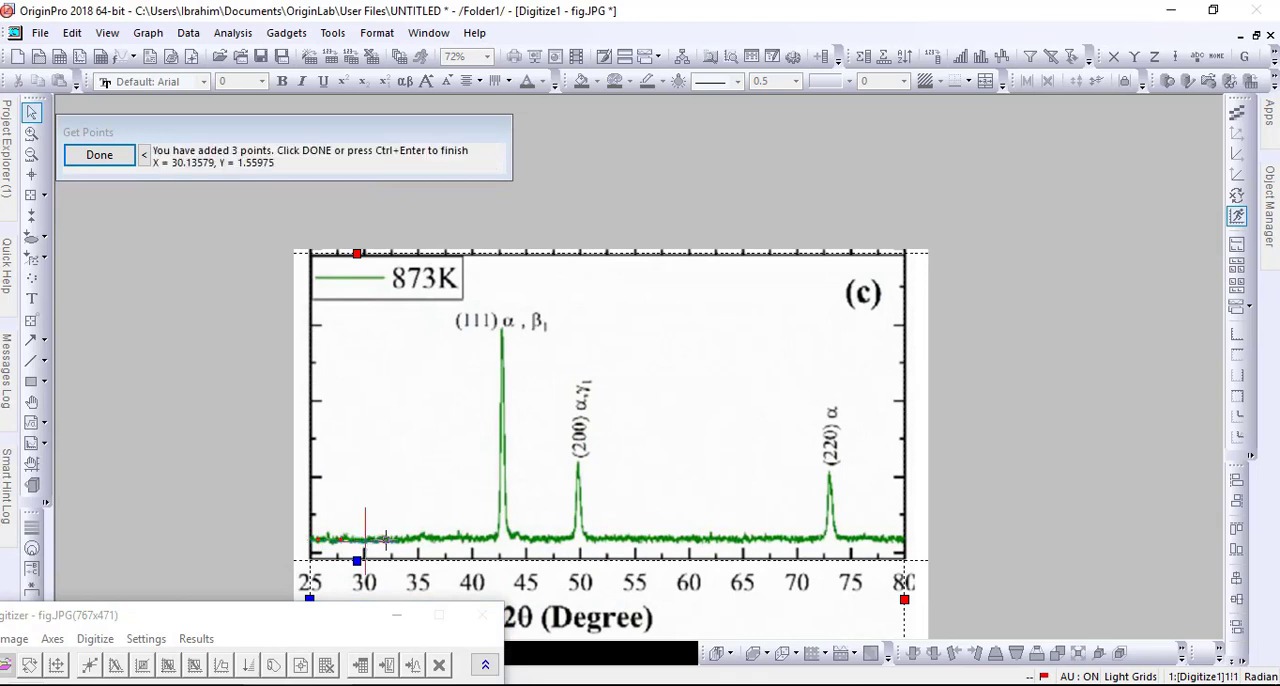
double_click(394, 540)
double_click(444, 540)
double_click(471, 540)
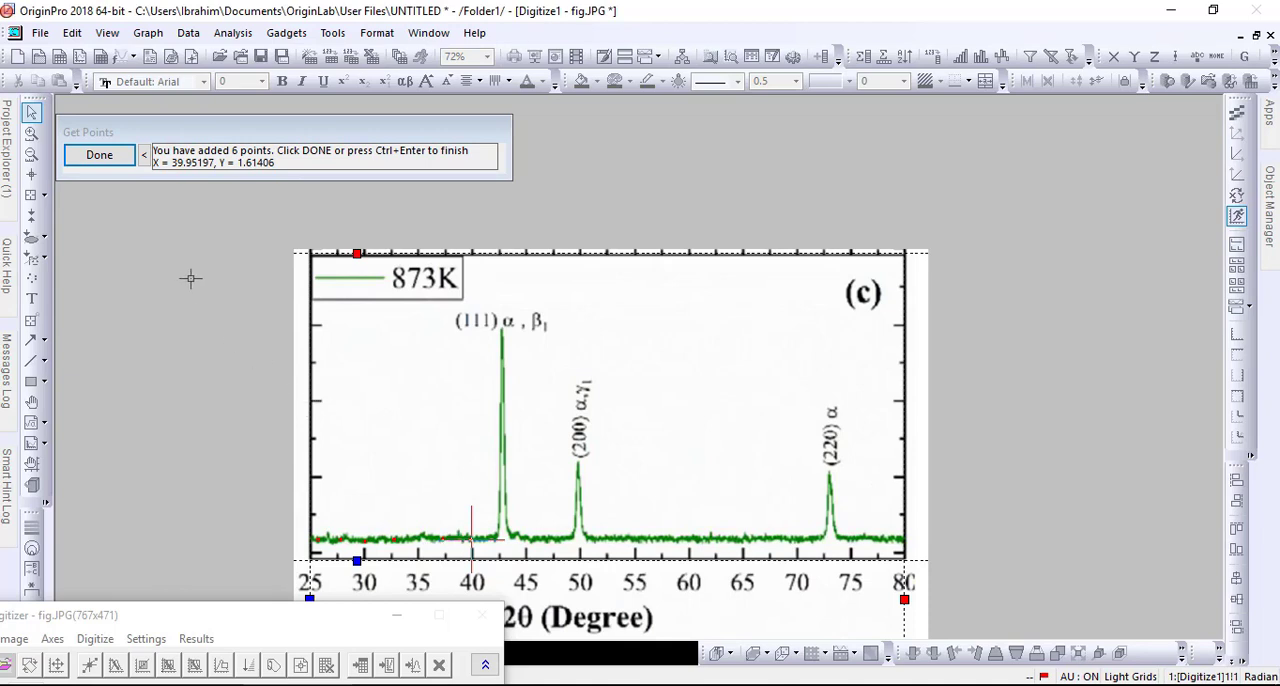
left_click(113, 162)
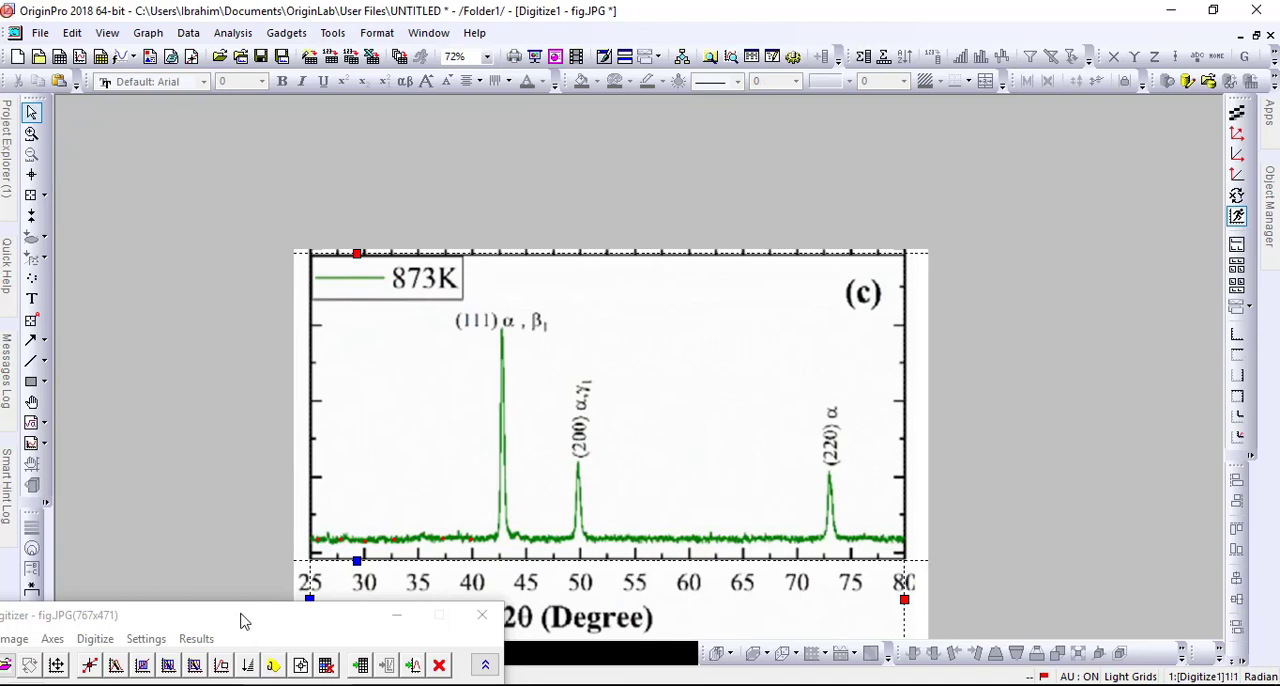
- Examine the worksheet of picked point coordinates and return to the digitized image
left_click_drag(240, 621, 347, 257)
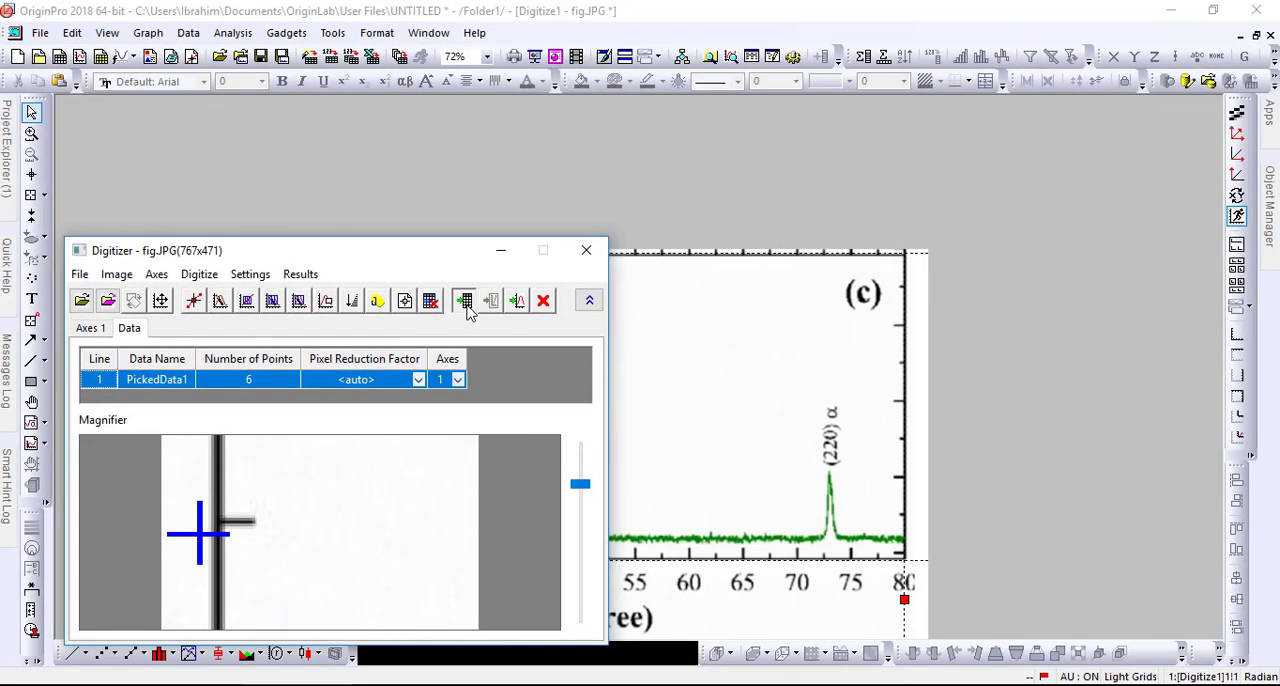
left_click(988, 268)
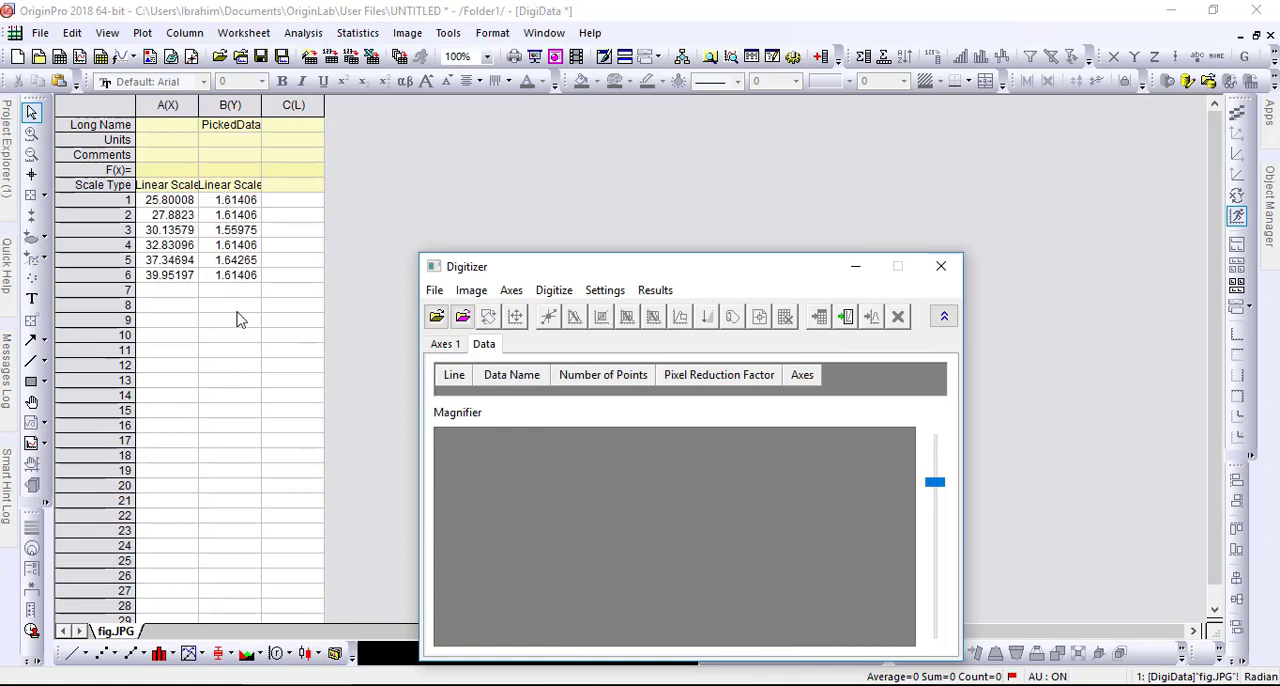
left_click(847, 318)
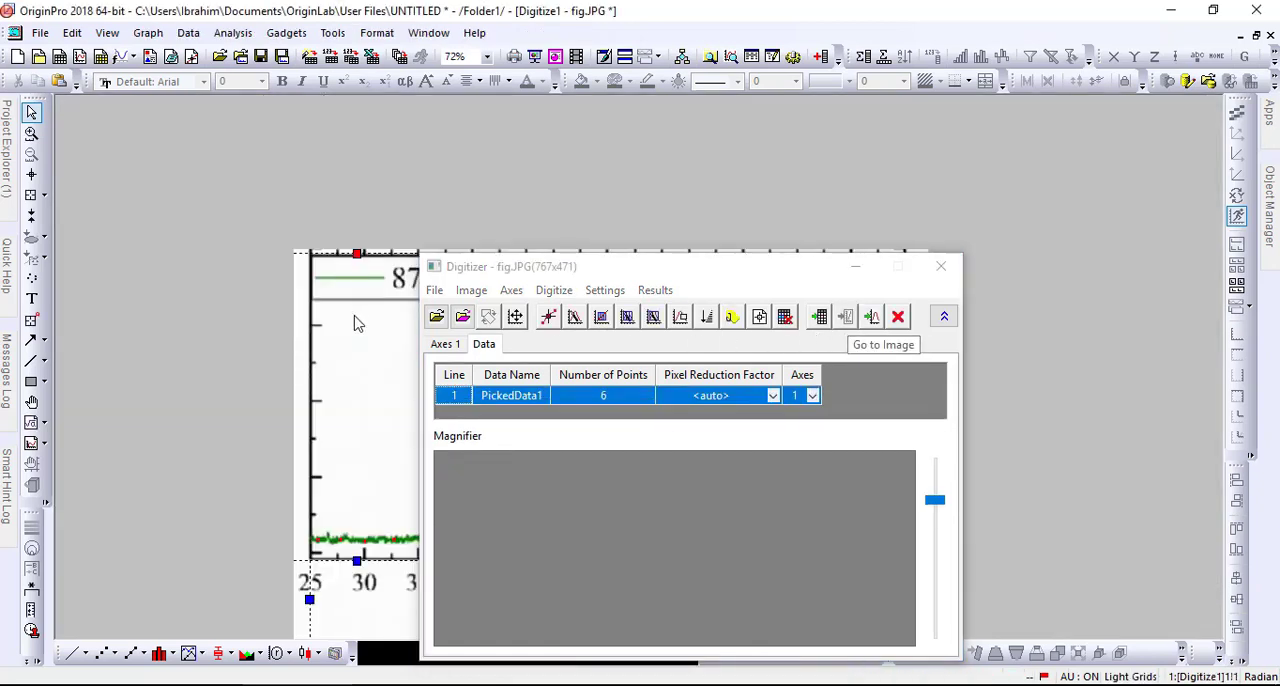
- Delete the six manually picked points with a rectangle selection and digitize the curve by grid from about 26 to 47 degrees, including the (111) peak
left_click_drag(494, 272, 760, 270)
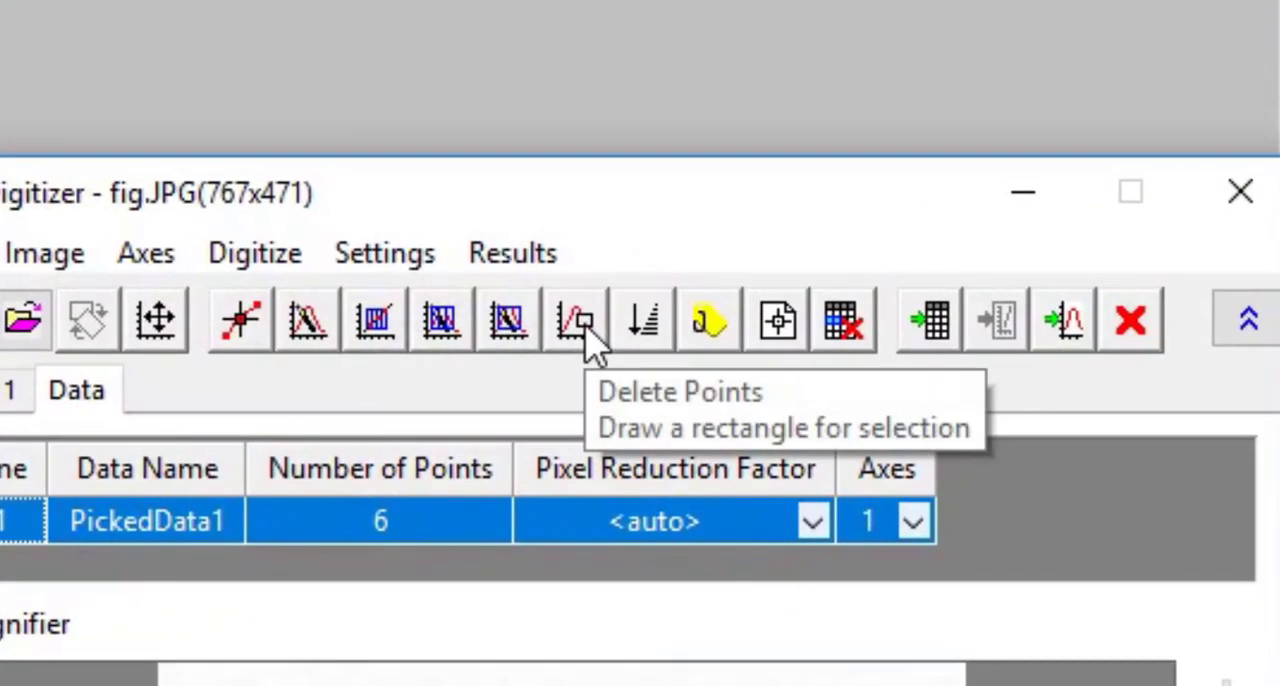
left_click(586, 328)
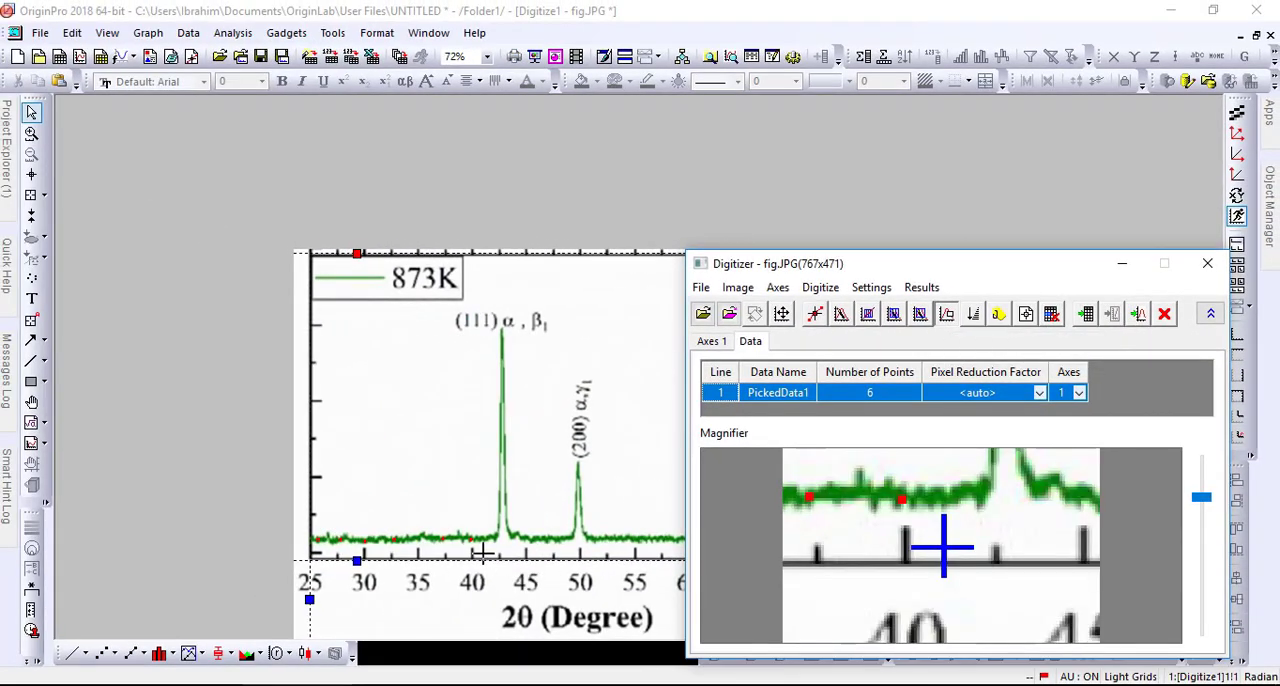
left_click_drag(483, 552, 310, 520)
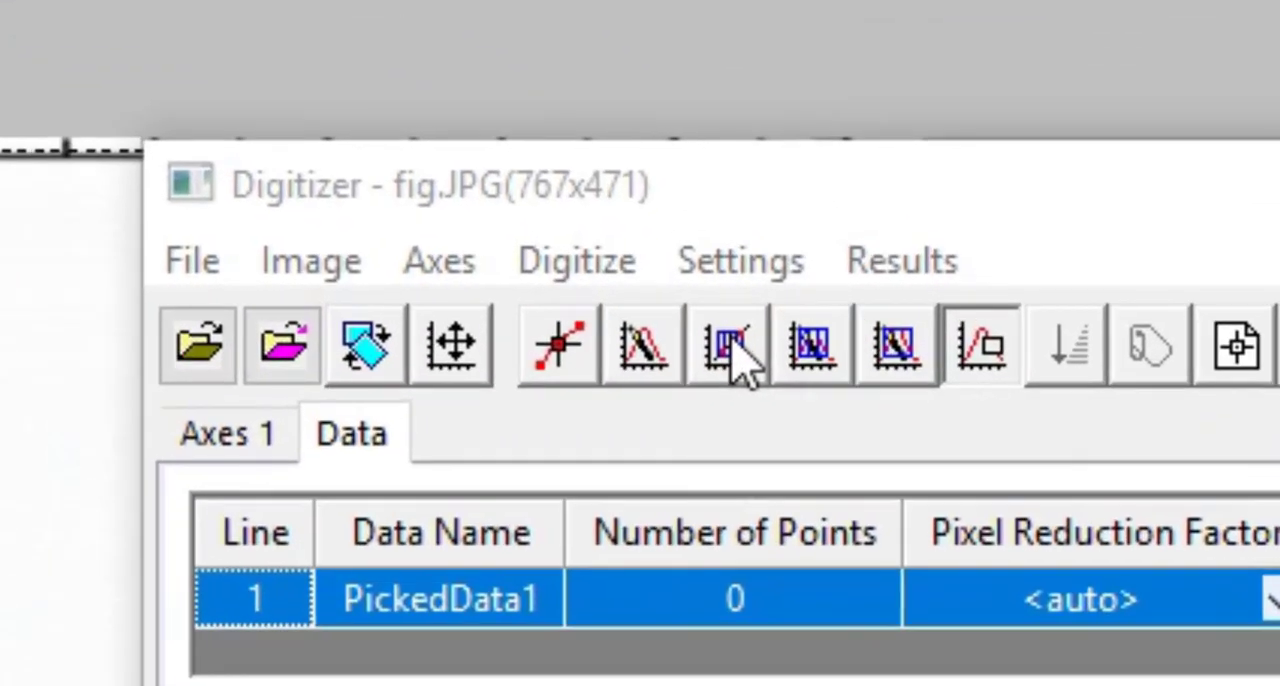
left_click(868, 315)
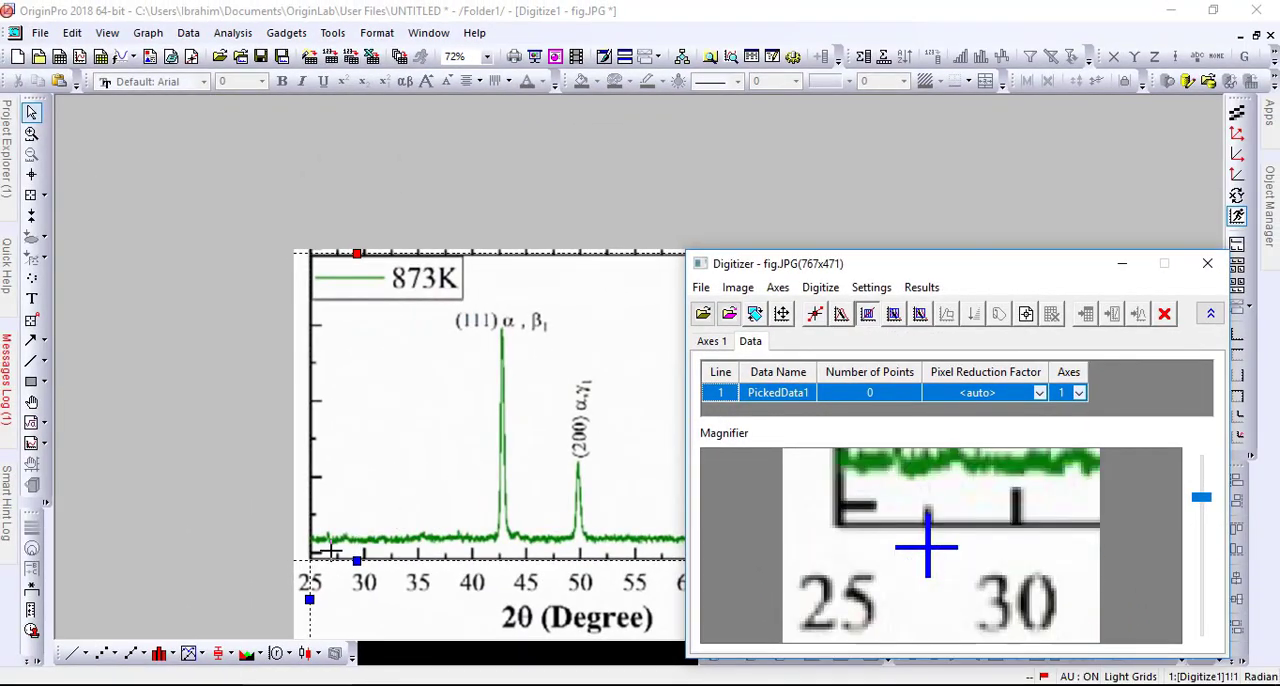
left_click_drag(318, 547, 544, 334)
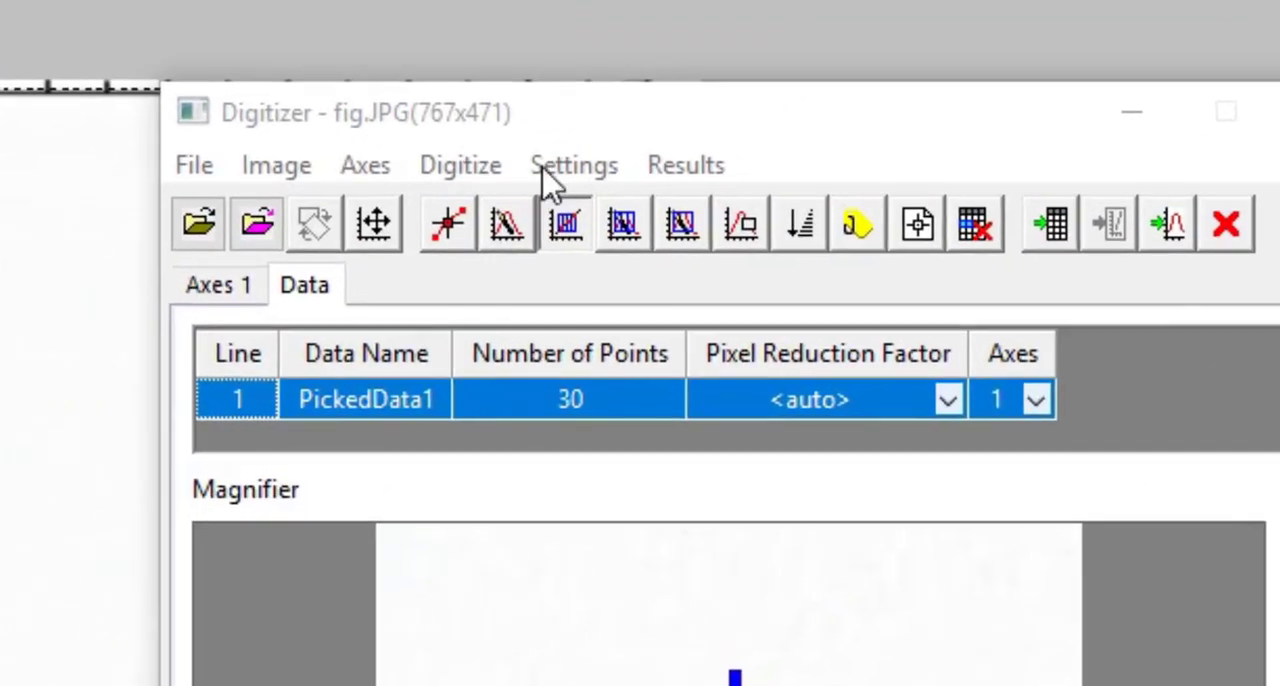
- Set the X grid spacing to 1 pixel and digitize the same curve area around the (111) peak again by grid
left_click(553, 170)
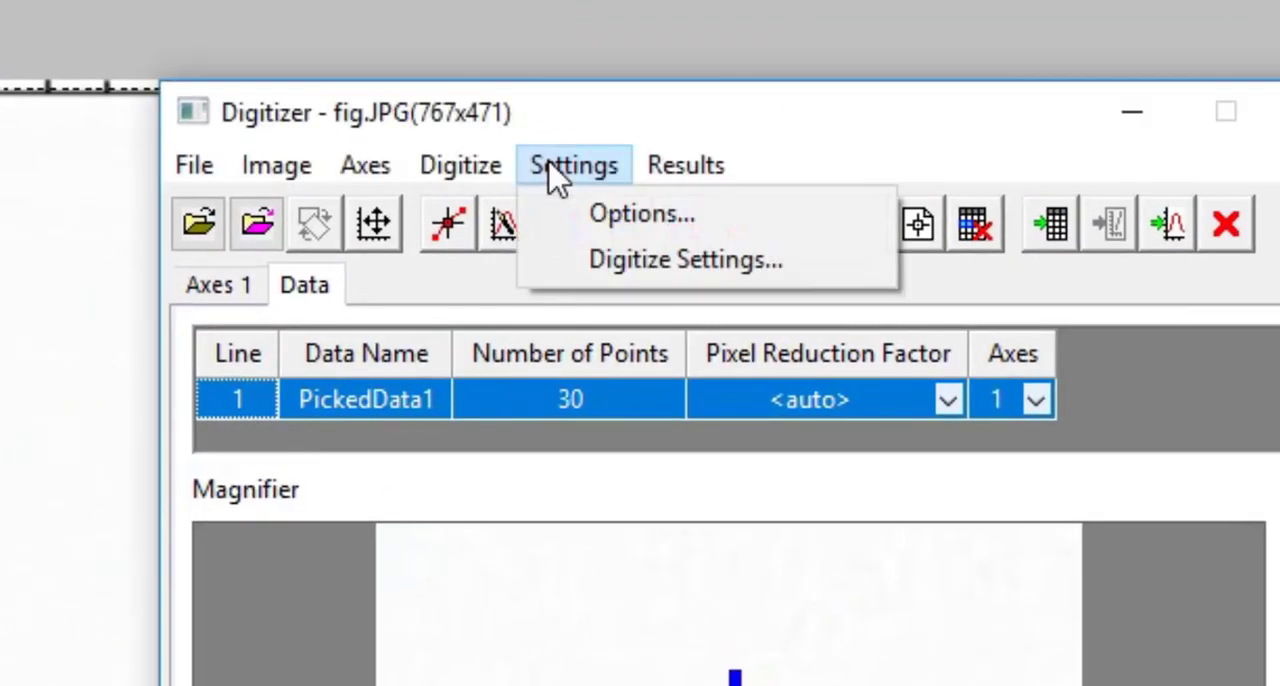
left_click(576, 262)
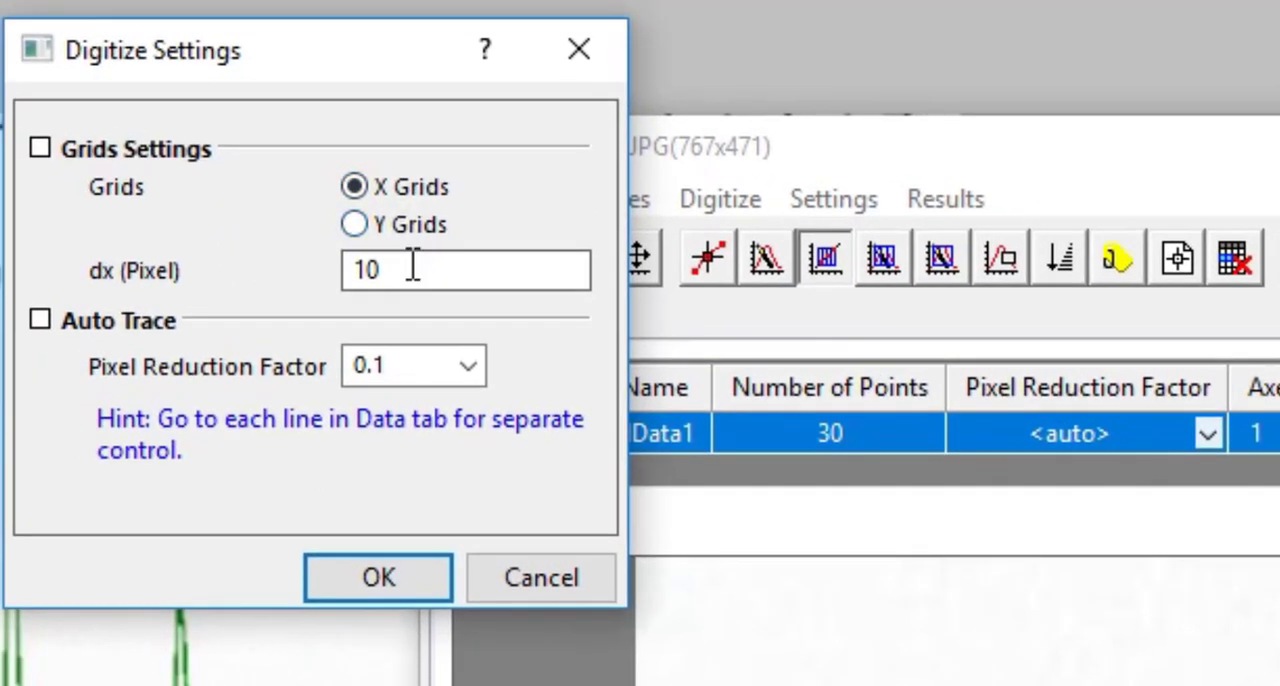
left_click_drag(412, 268, 337, 266)
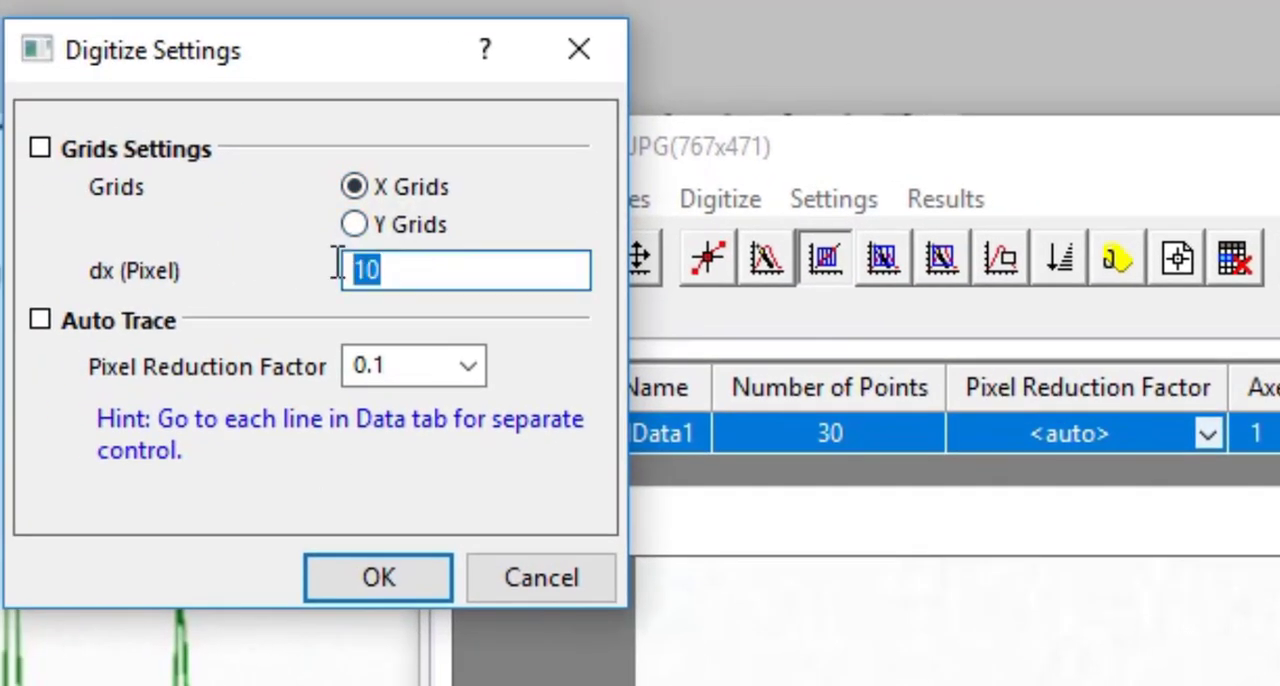
type("1")
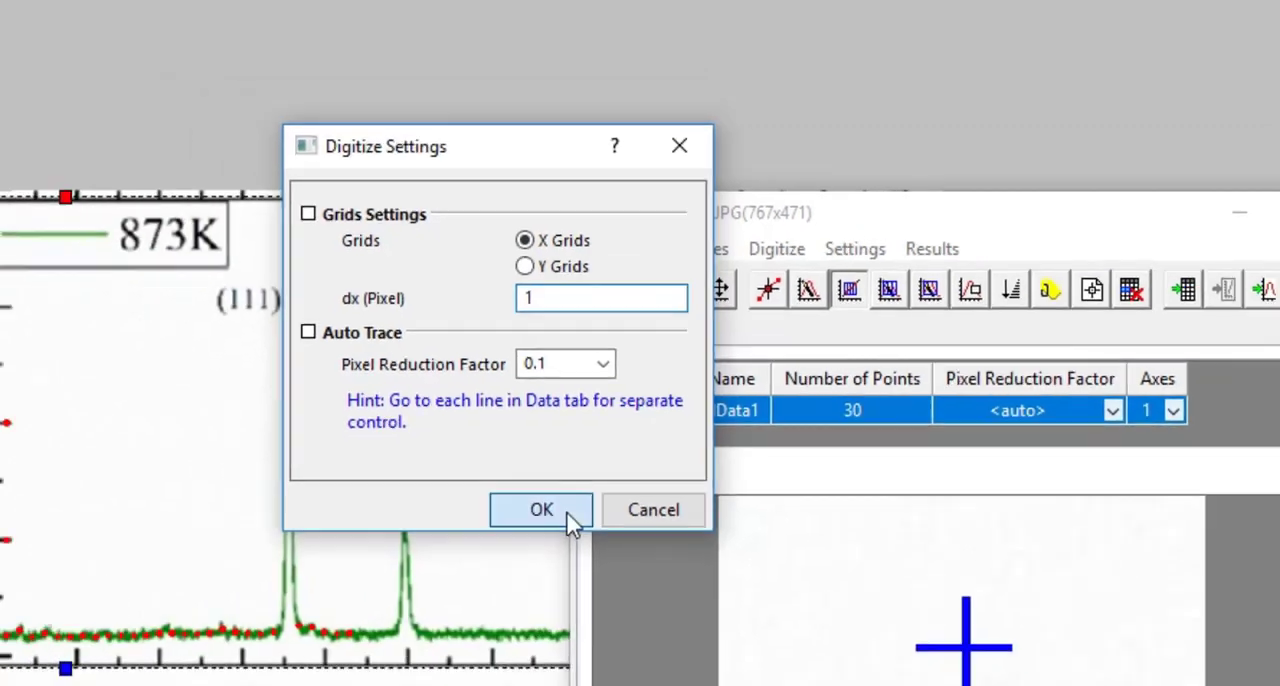
left_click(418, 583)
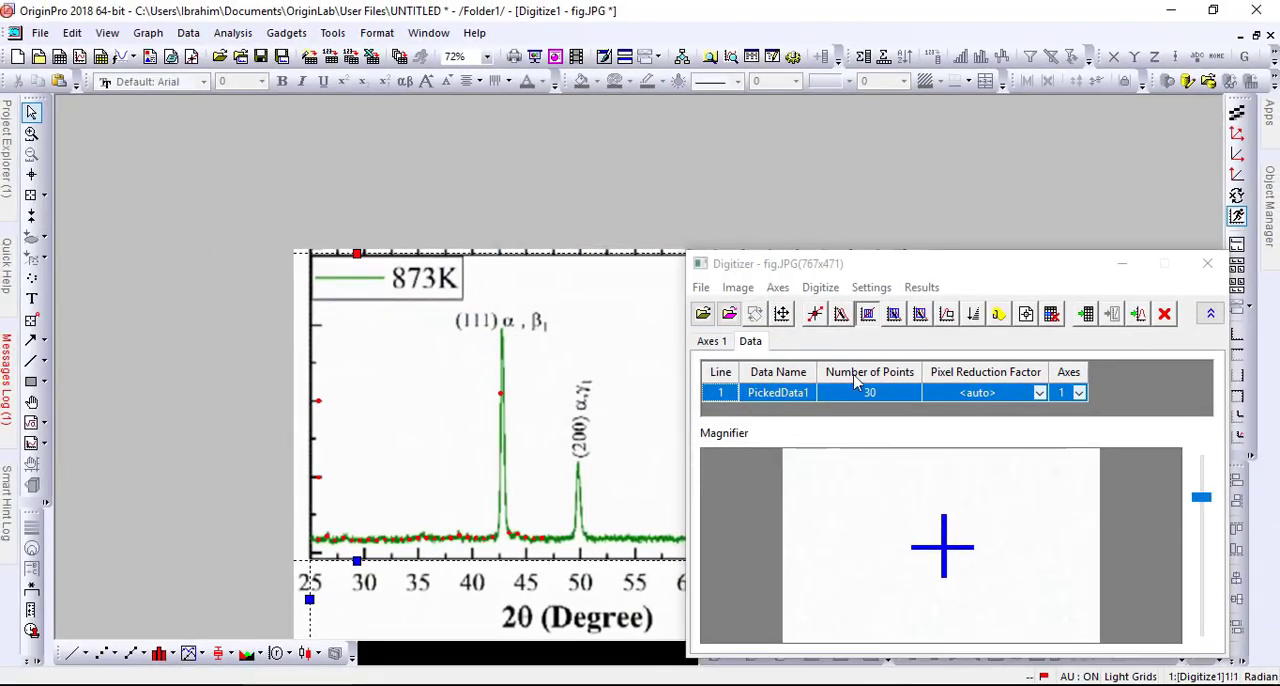
left_click(869, 324)
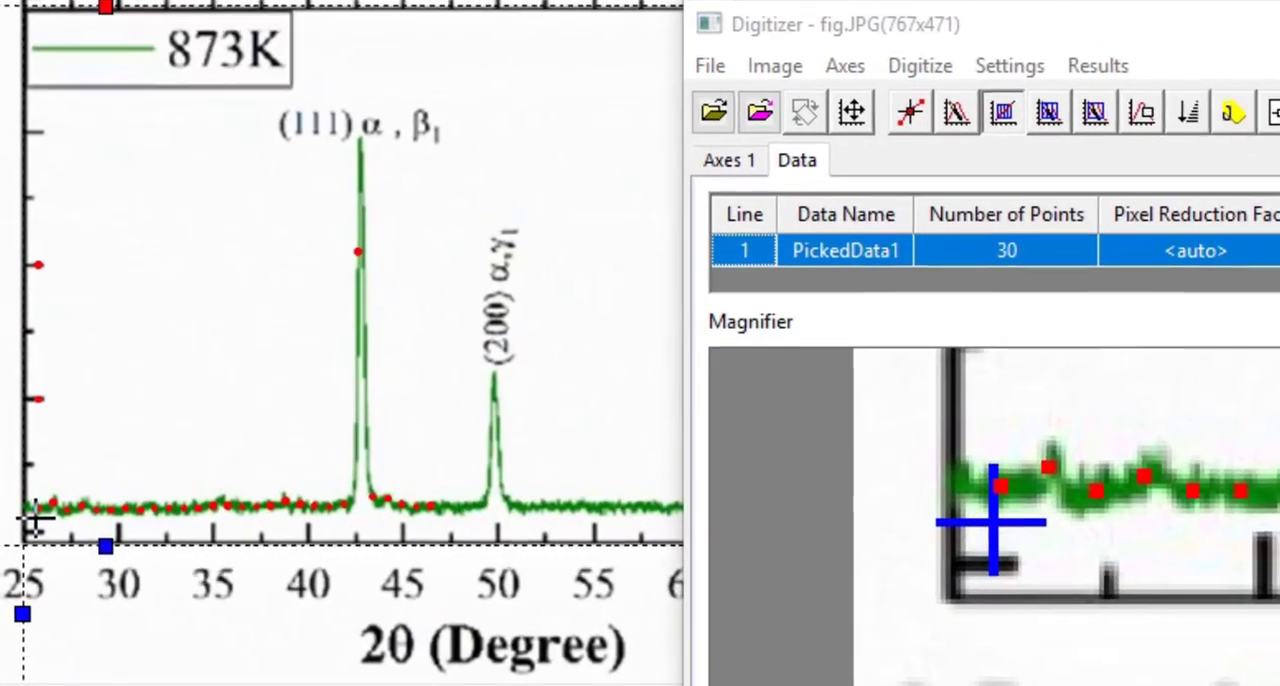
left_click_drag(33, 518, 455, 139)
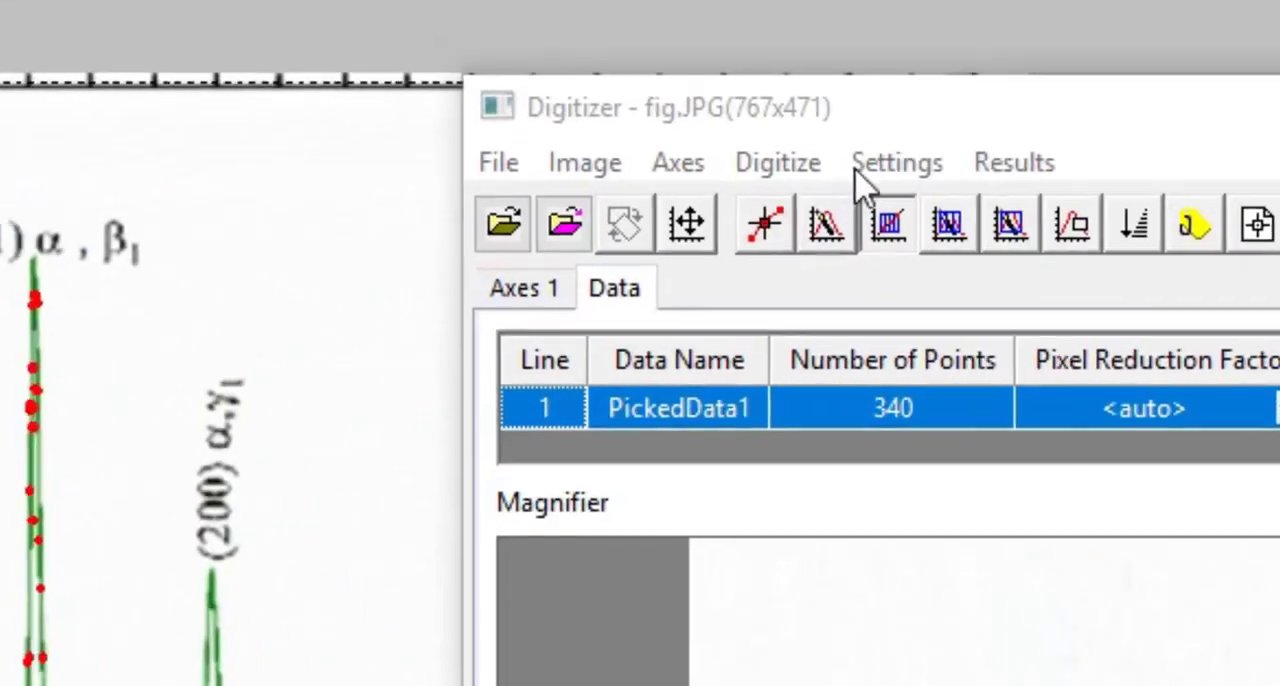
- Change the digitizing grids to Y Grids and capture the steep sides of the (111) peak by grid
left_click(889, 166)
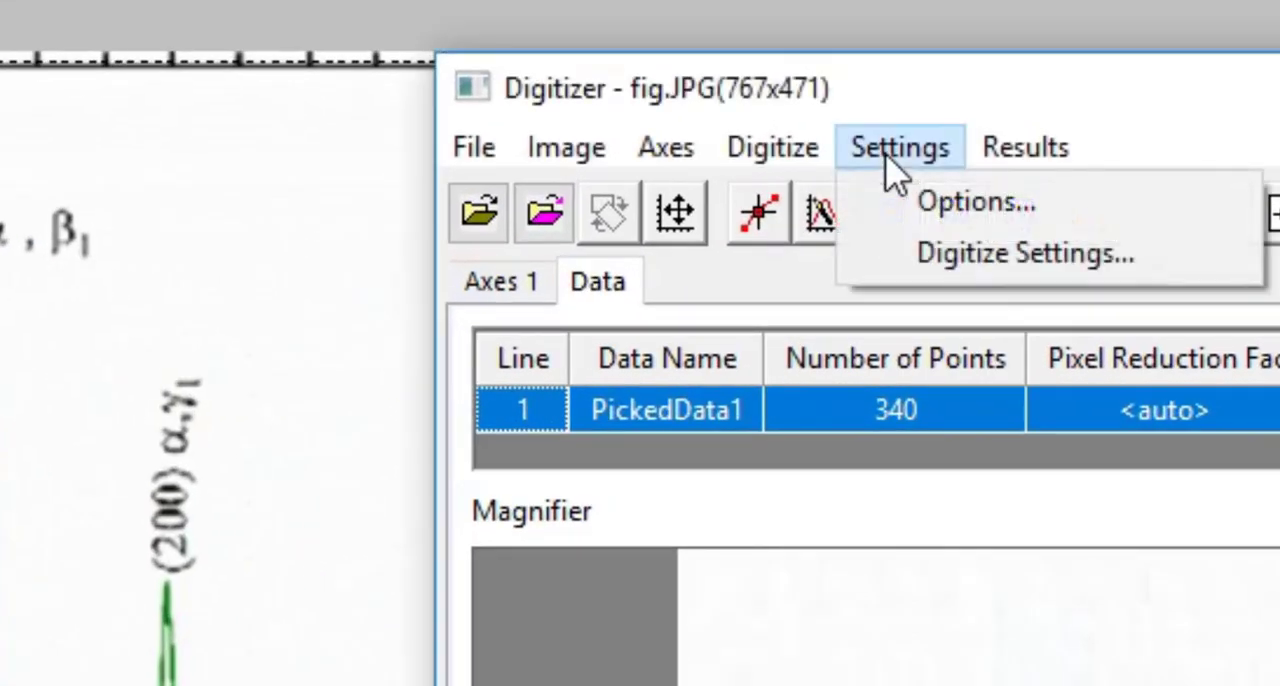
left_click(917, 262)
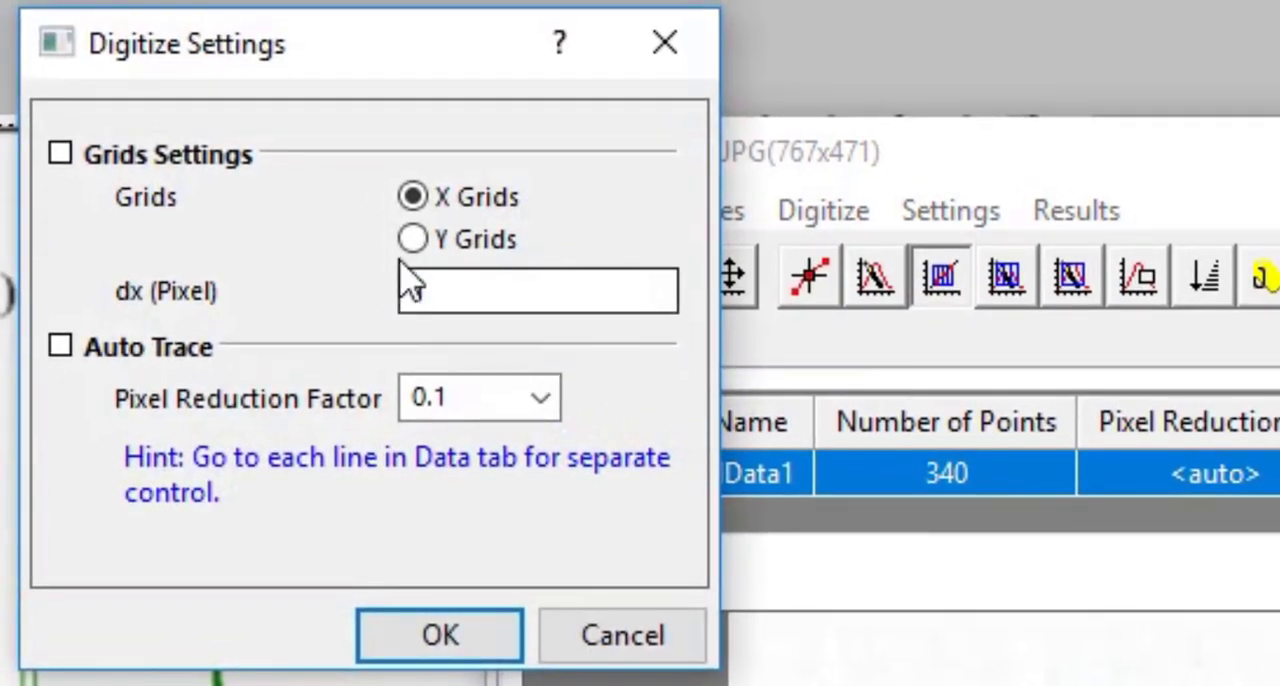
left_click(443, 244)
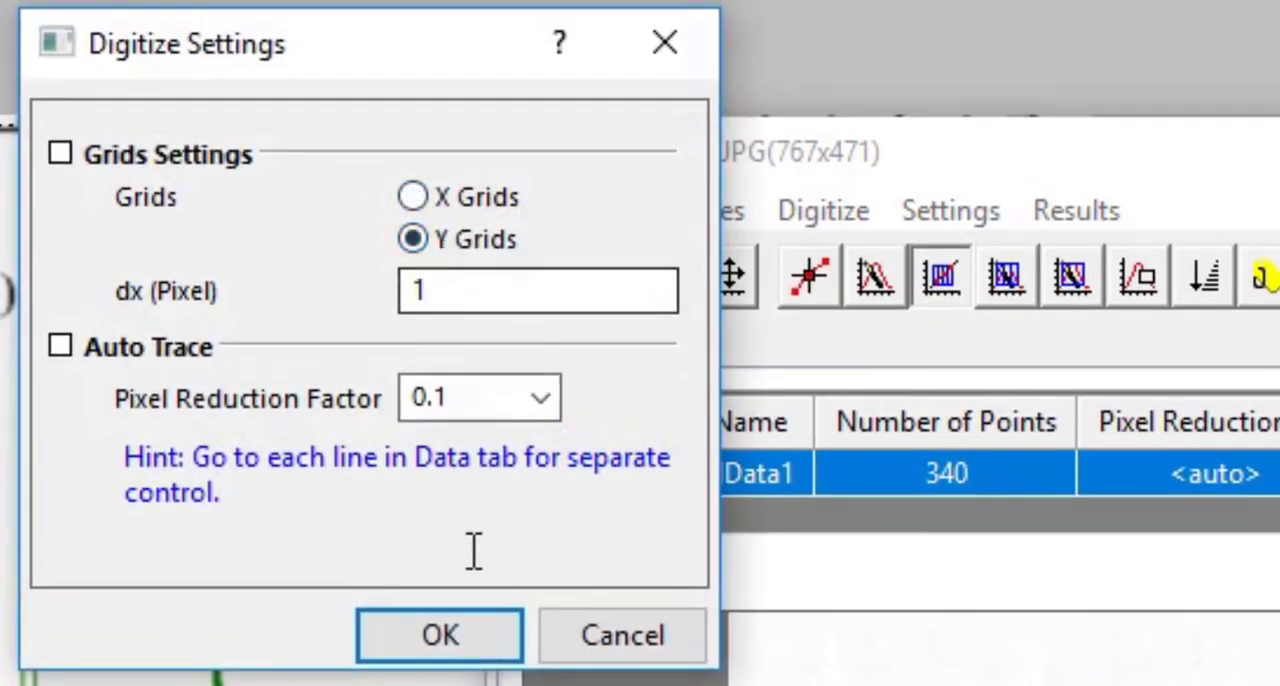
left_click(482, 634)
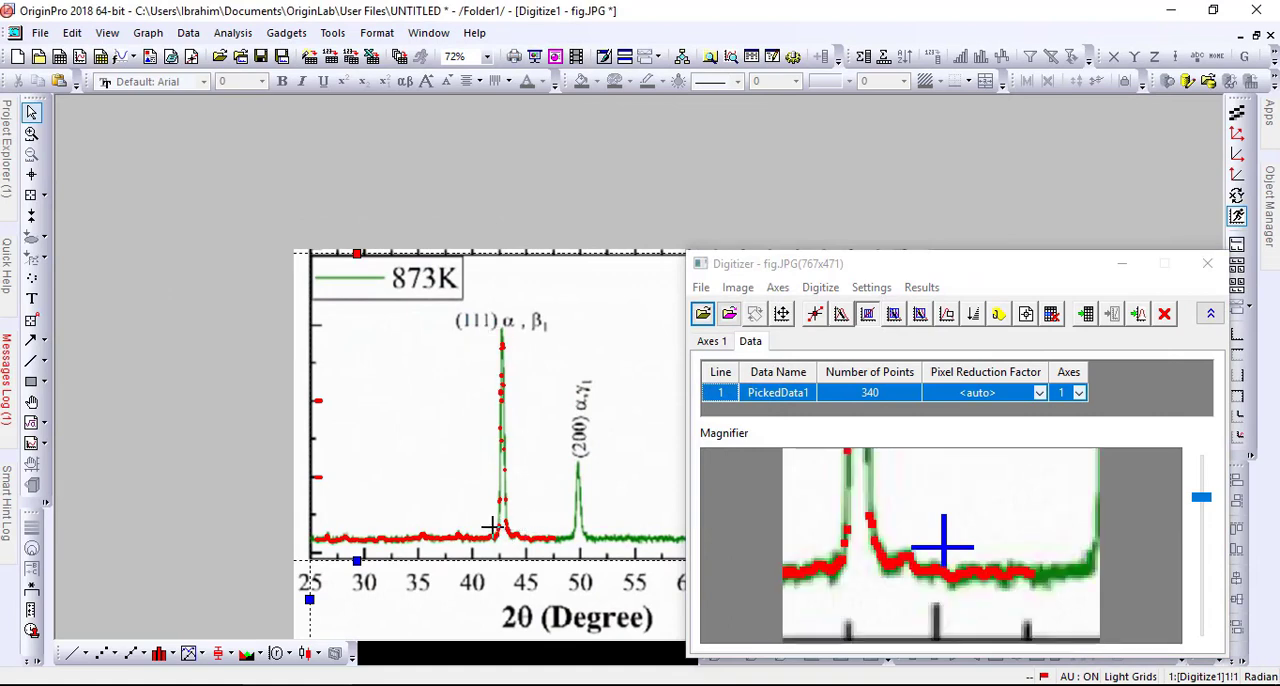
left_click_drag(491, 526, 486, 332)
left_click(501, 328)
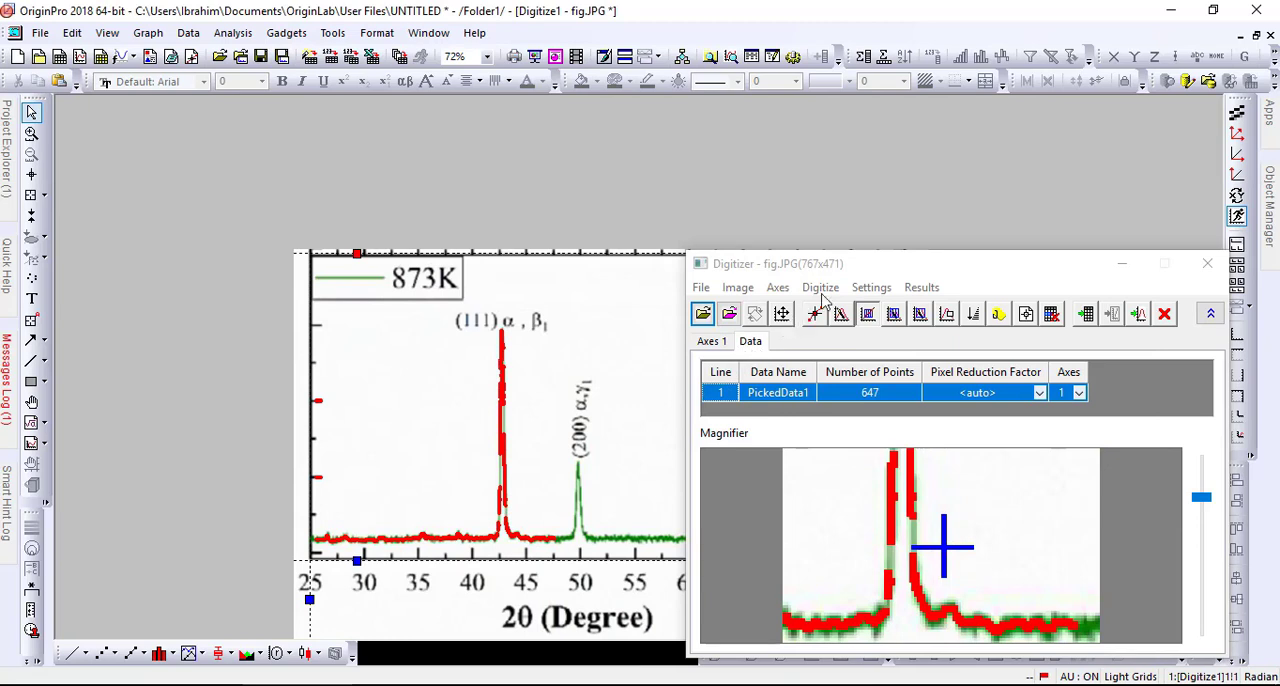
- Change the digitizing grids back to X Grids and digitize the rest of the curve by grid from about 47 to 80 degrees
left_click(871, 287)
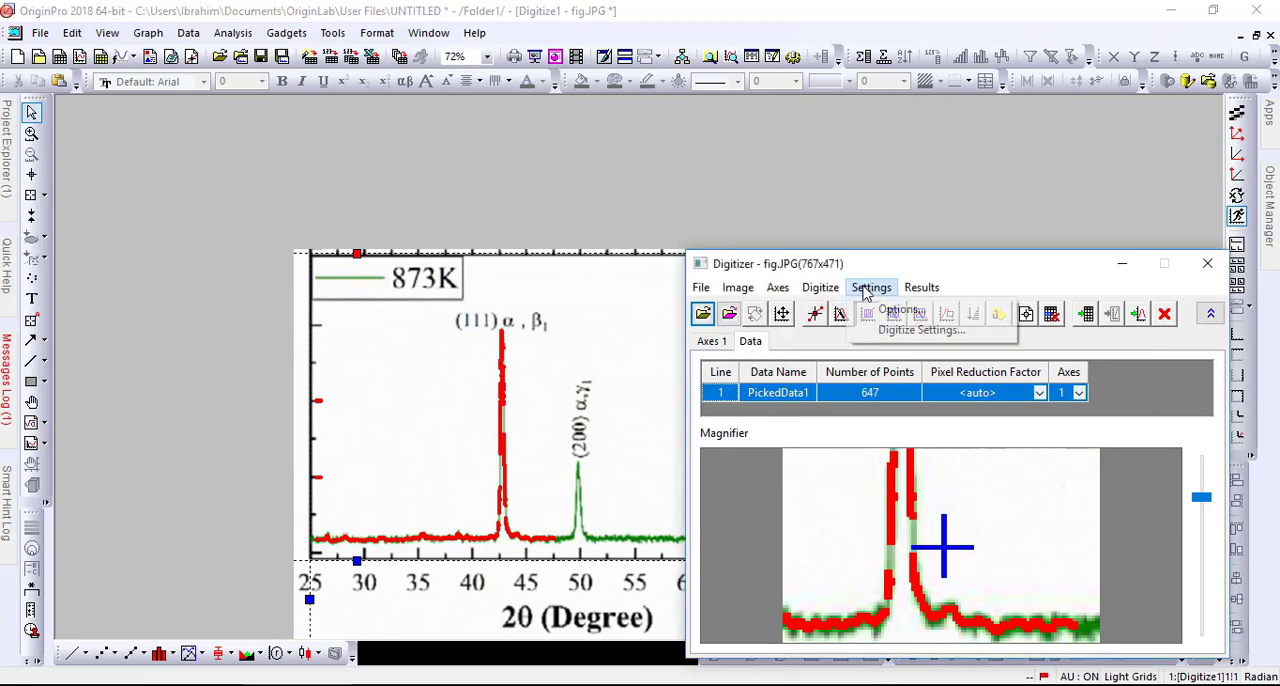
left_click(882, 331)
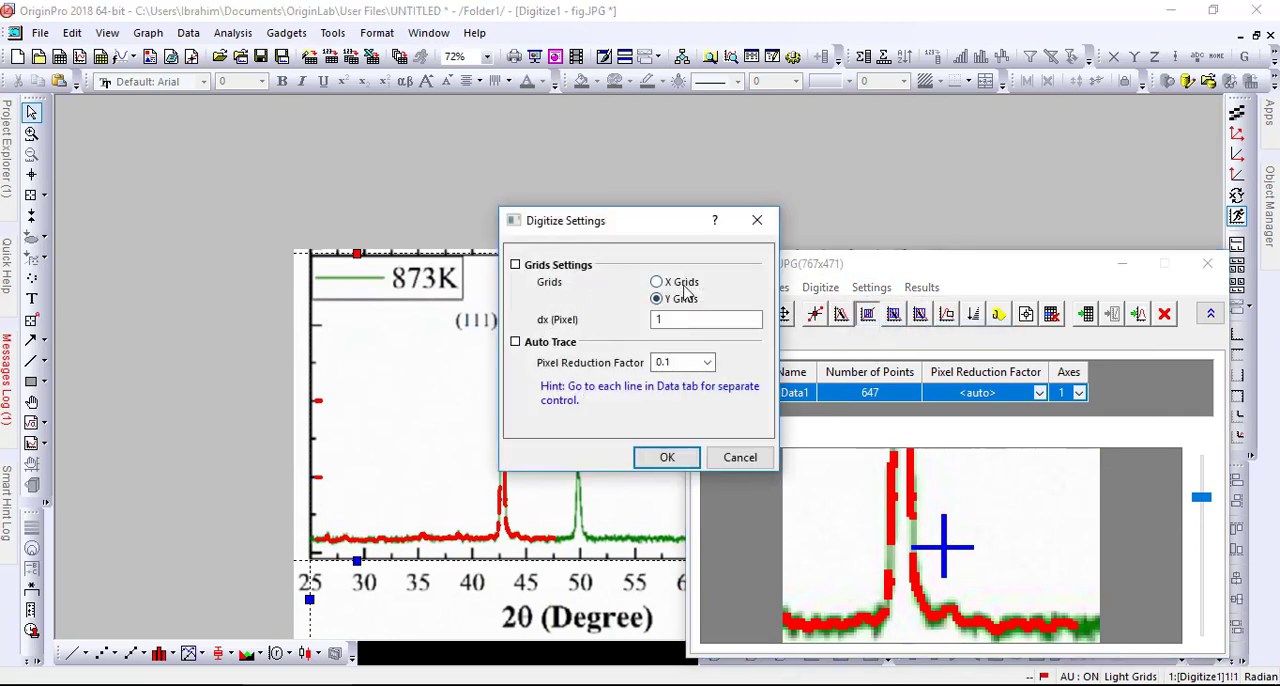
left_click(682, 283)
left_click(667, 457)
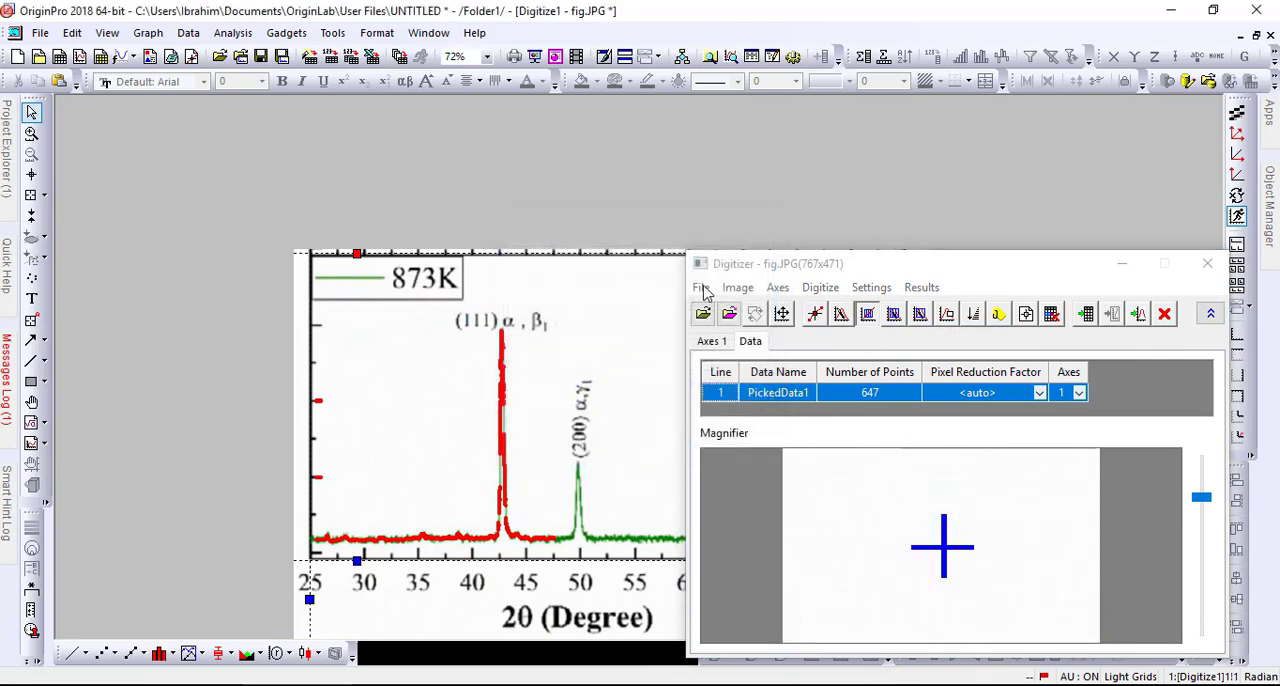
left_click_drag(738, 268, 668, 593)
left_click_drag(545, 548, 898, 424)
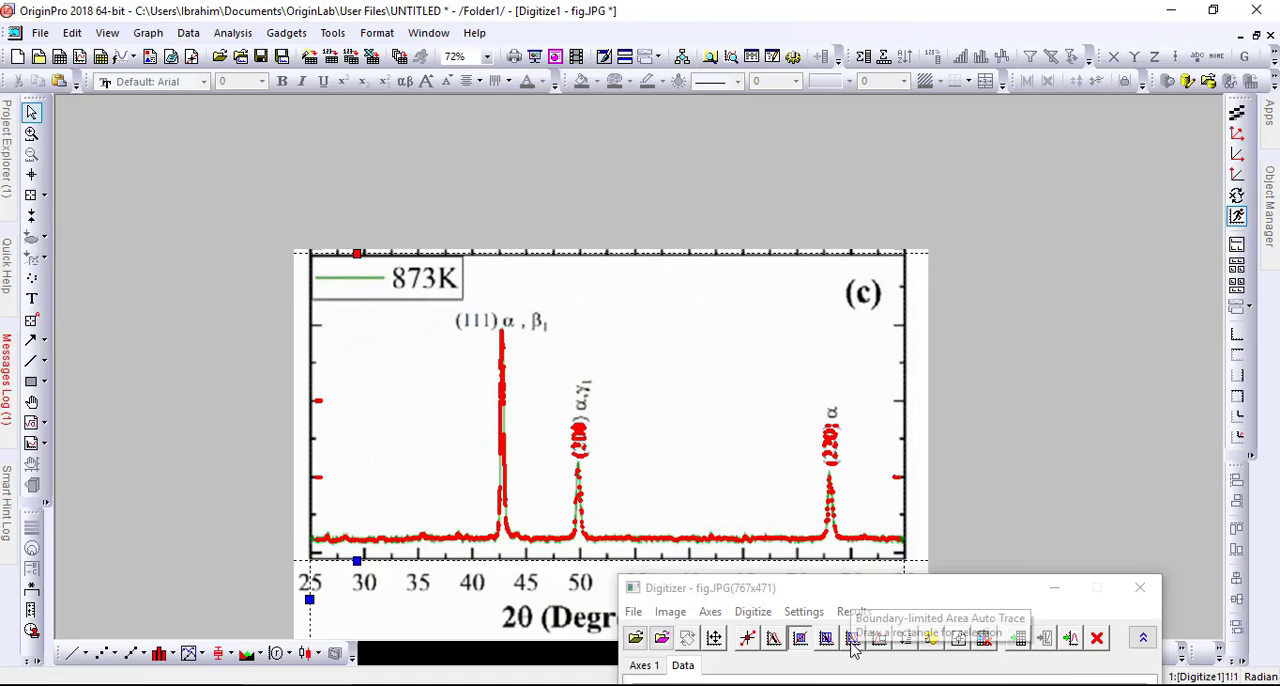
- Delete the stray points on the (220) and (200) peak labels and on the Y-axis ticks with rectangle selections
left_click(880, 640)
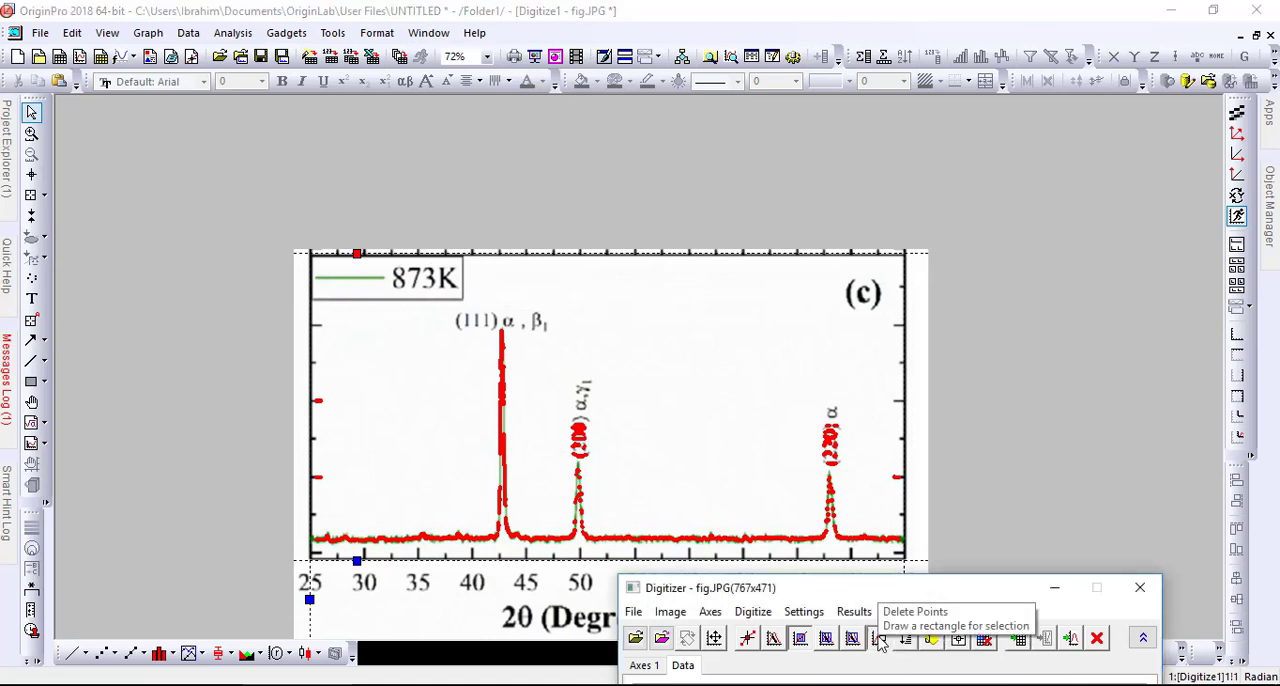
left_click_drag(875, 505, 805, 382)
left_click_drag(601, 461, 567, 403)
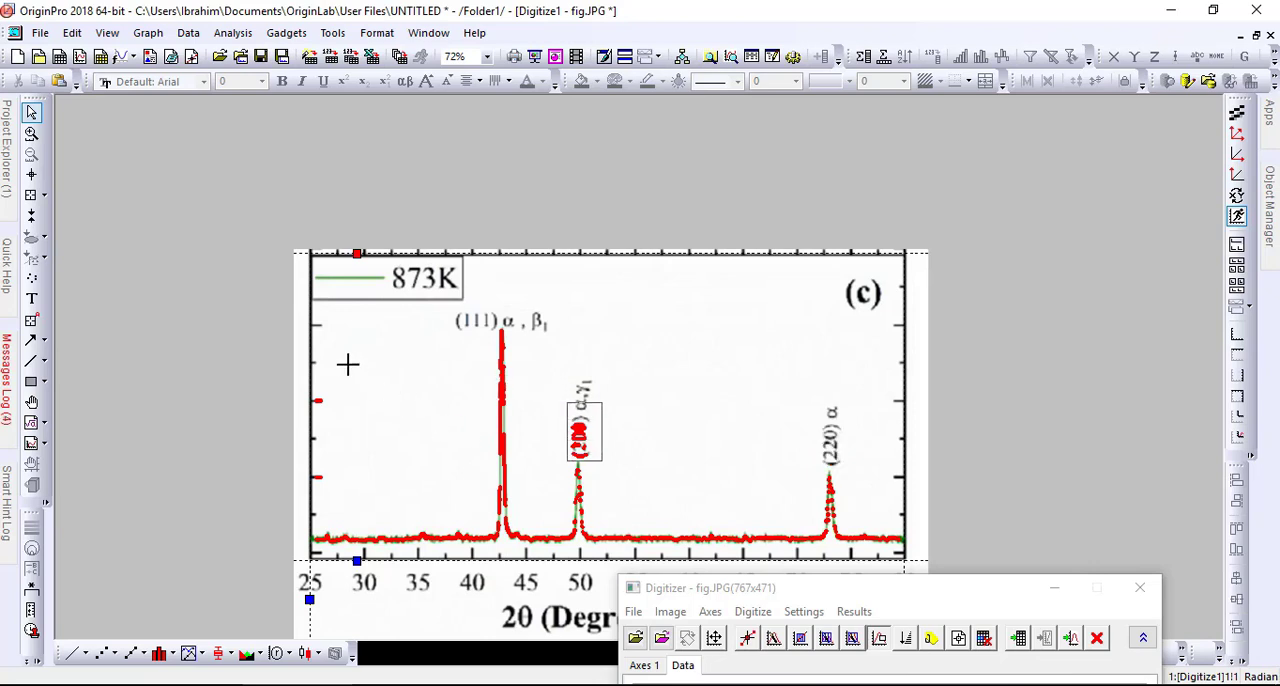
left_click_drag(340, 516, 281, 375)
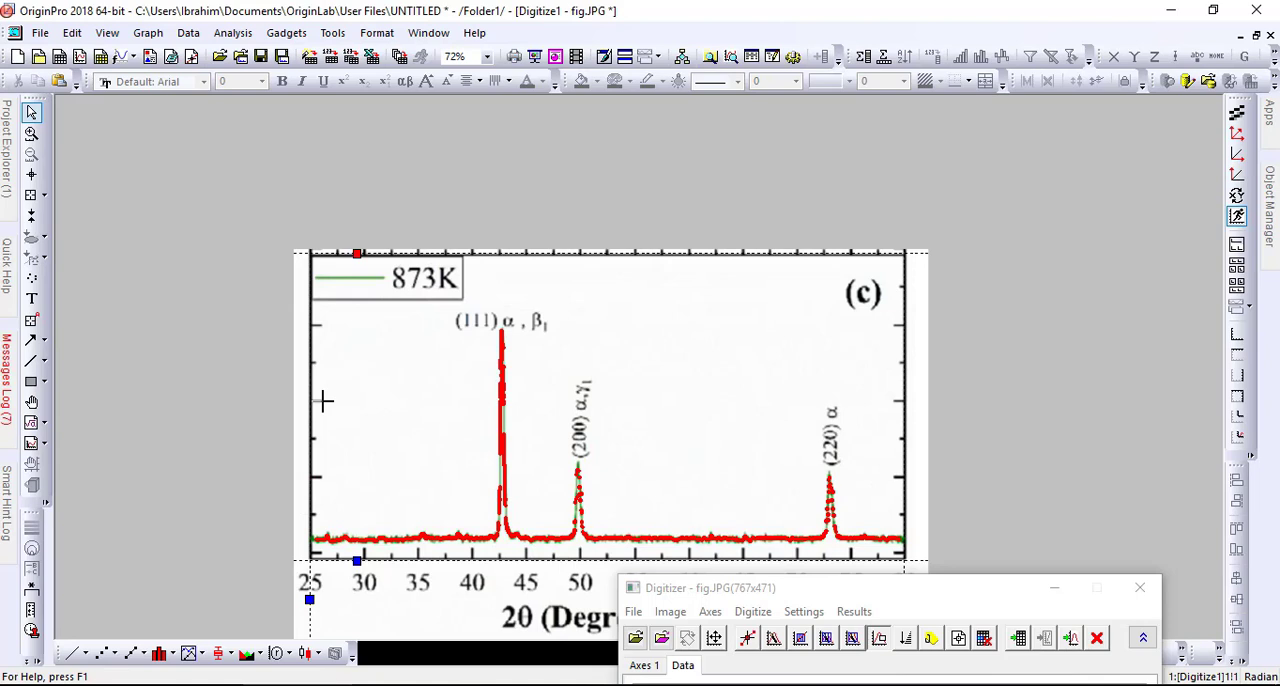
- Open the worksheet of digitized data and plot columns A(X) and B(Y) as a line graph
left_click(1020, 640)
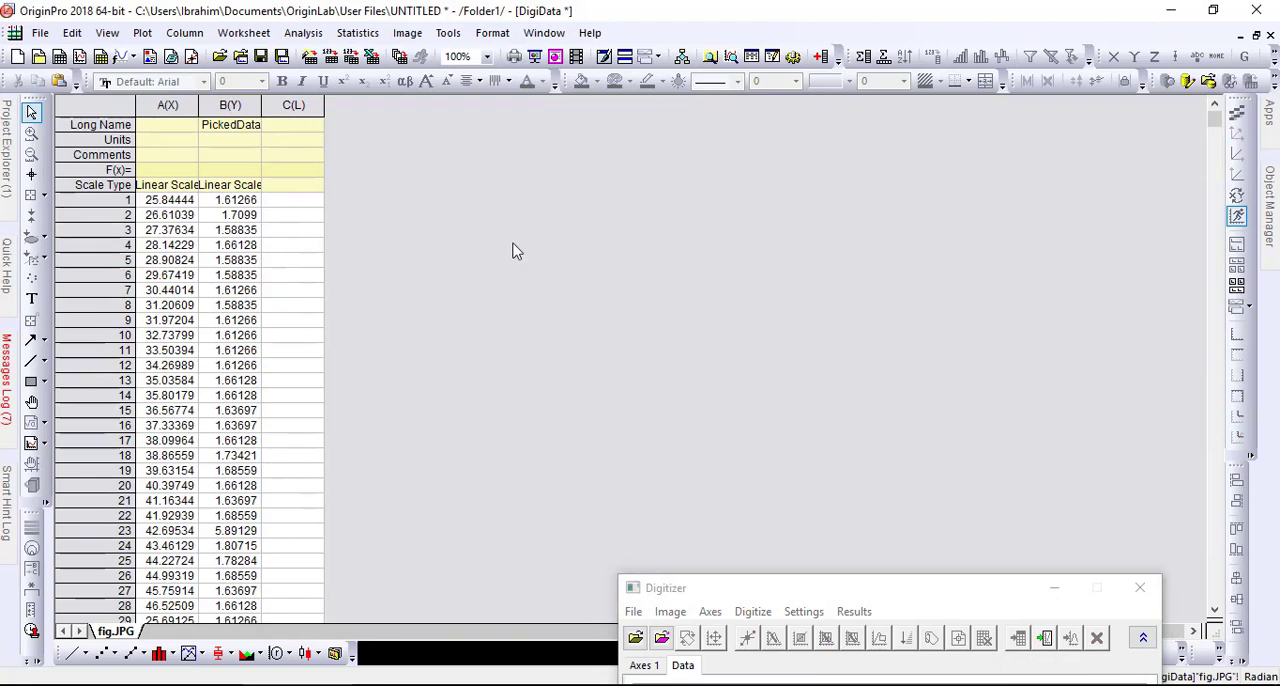
mouse_move(1215, 118)
left_mouse_down()
mouse_move(1192, 440)
mouse_move(1200, 622)
mouse_move(1194, 211)
mouse_move(1210, 120)
left_mouse_up()
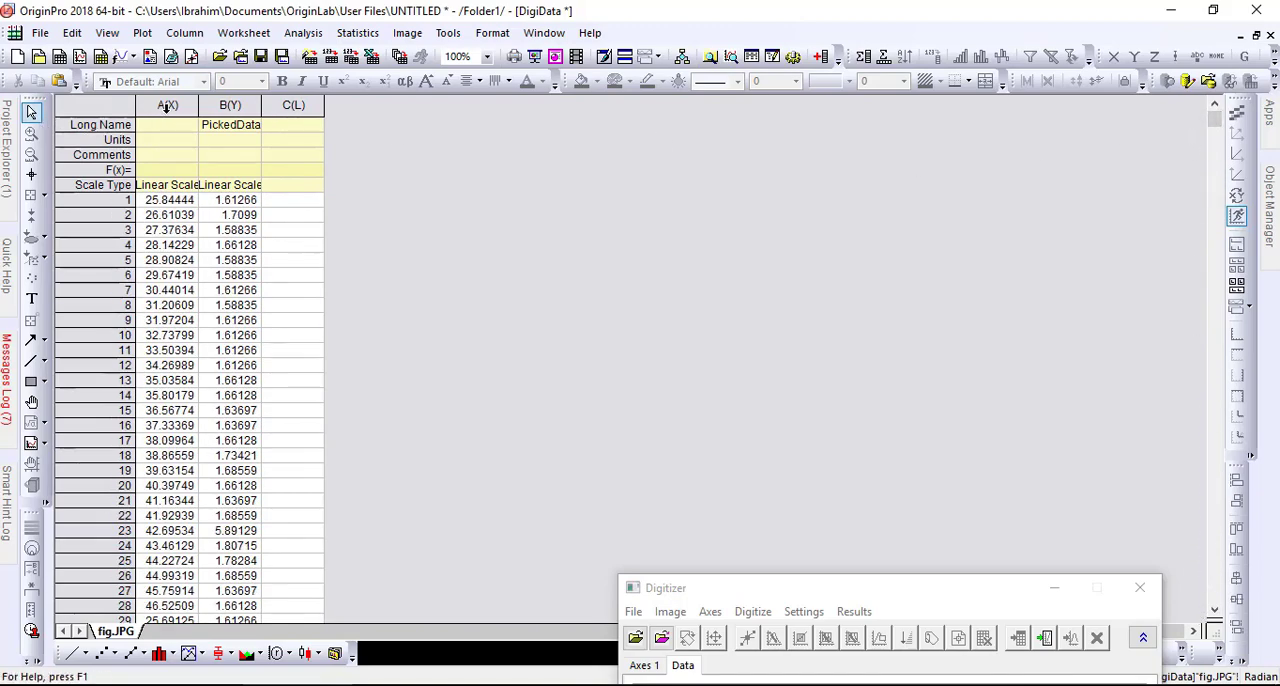
left_click_drag(167, 106, 230, 106)
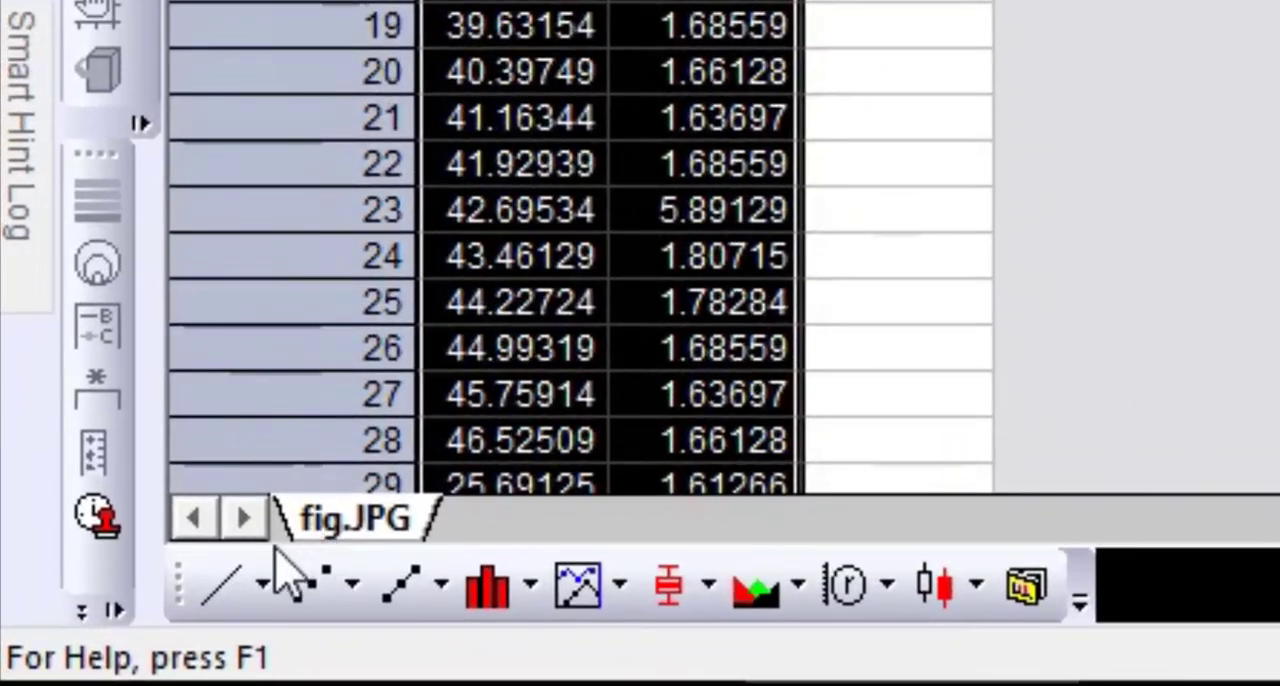
left_click(225, 595)
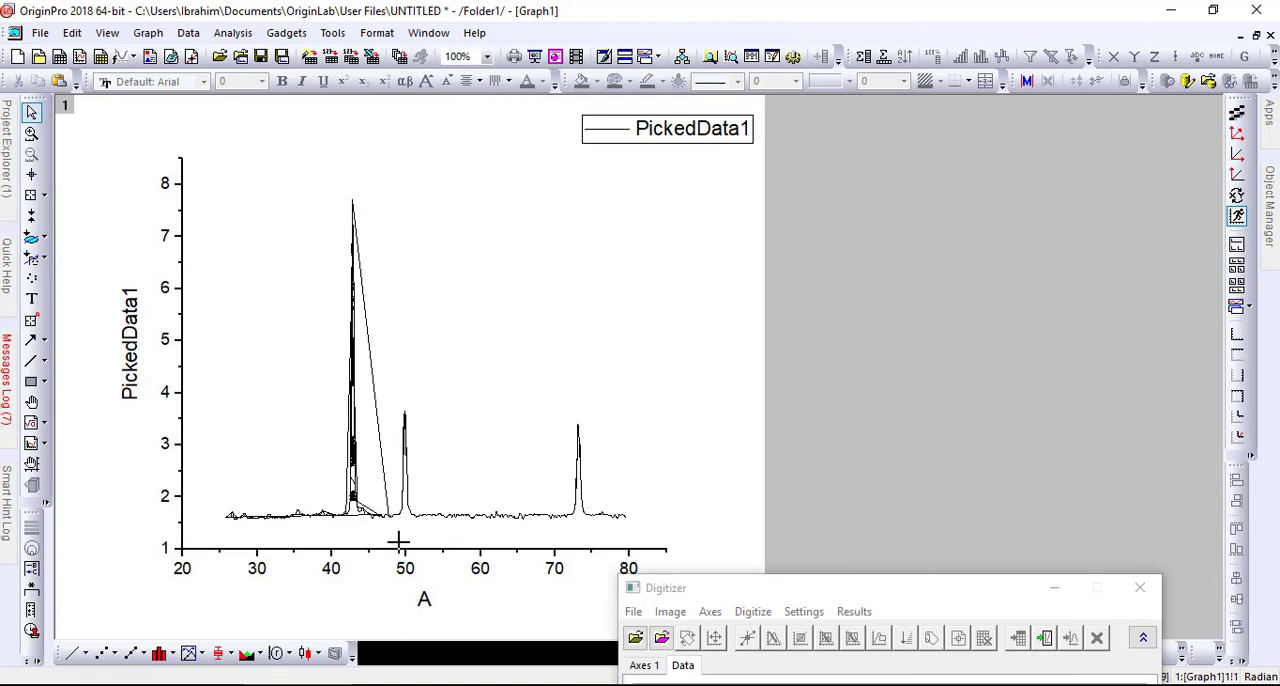
- Place the graph beside the DigiData worksheet and nested-sort the selected columns by A, then B, both ascending
left_click(1257, 35)
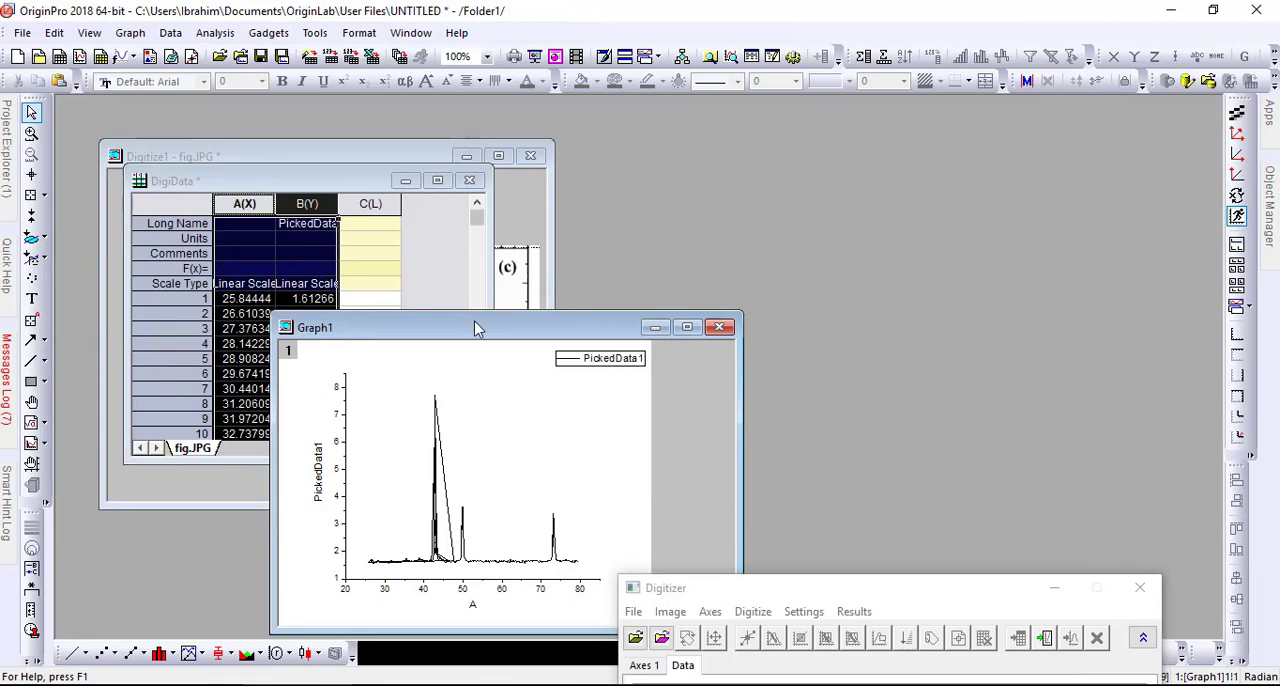
left_click_drag(476, 329, 686, 307)
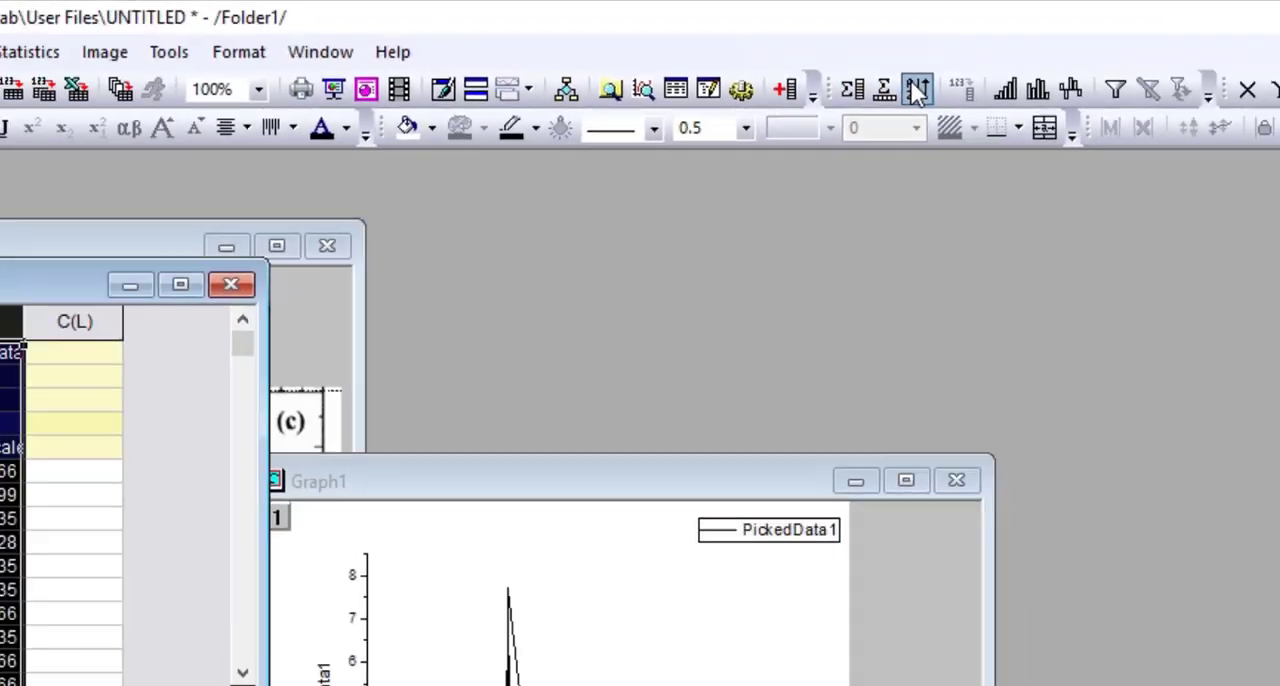
left_click(885, 150)
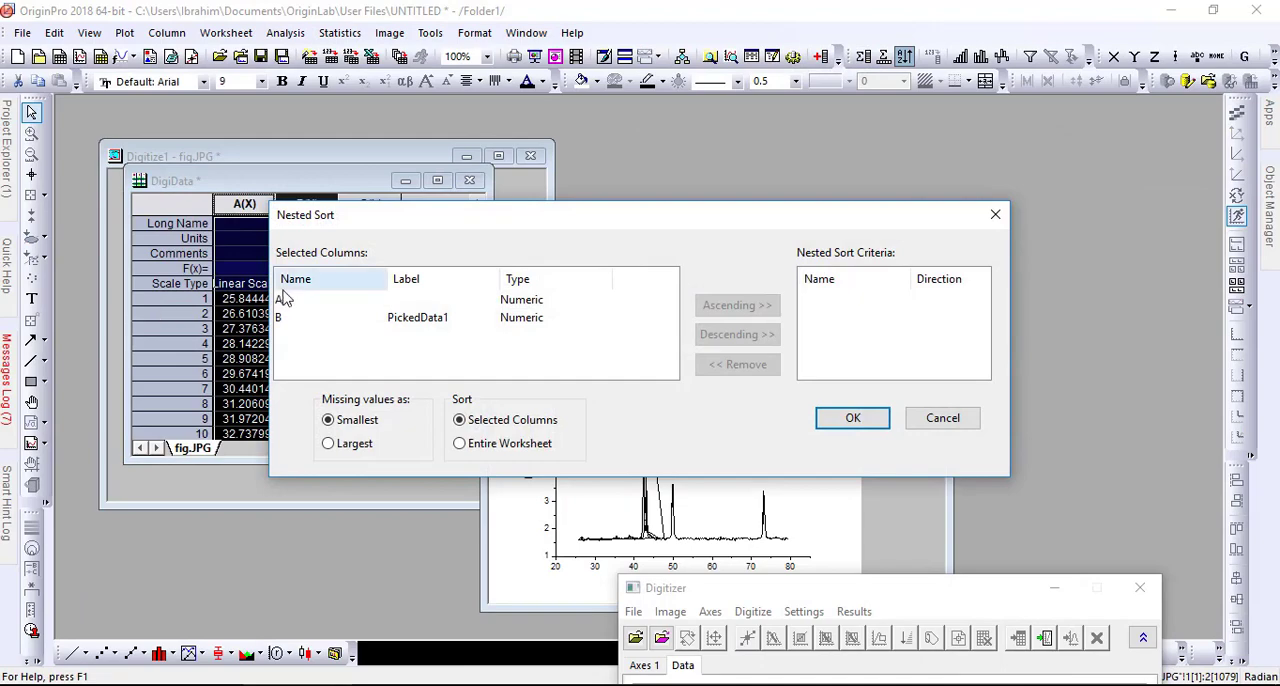
left_click(280, 299)
left_click(737, 305)
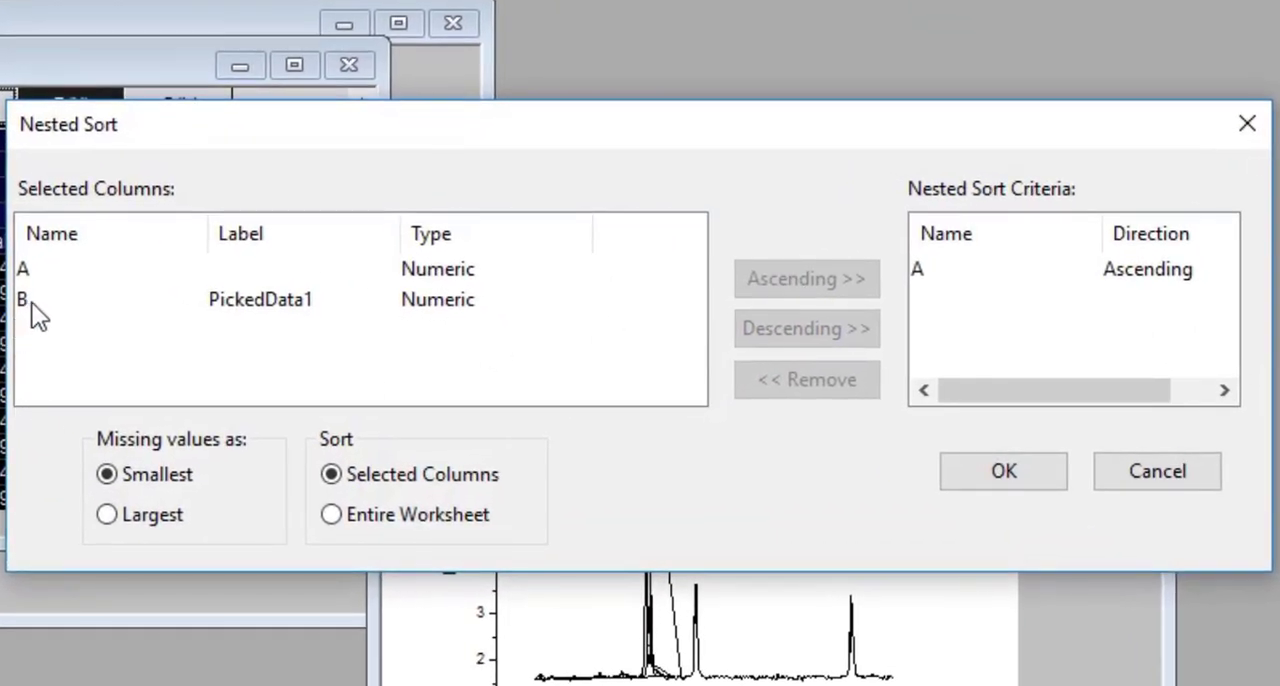
left_click(40, 312)
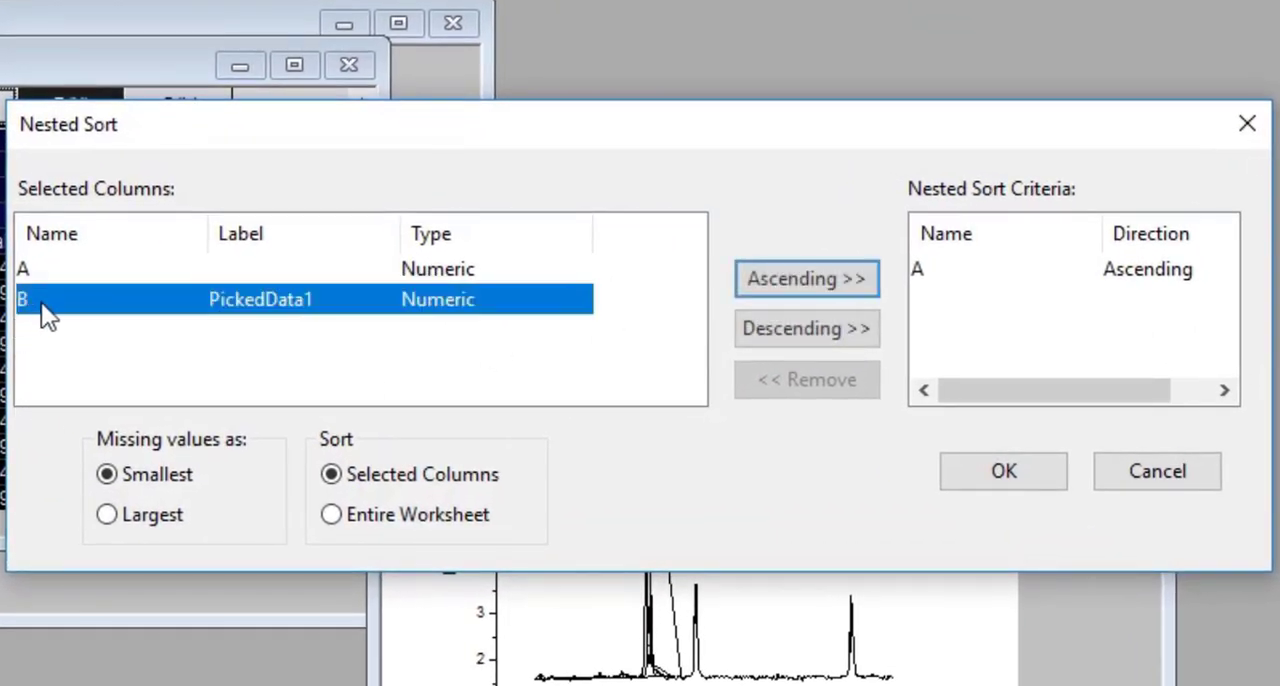
left_click(766, 282)
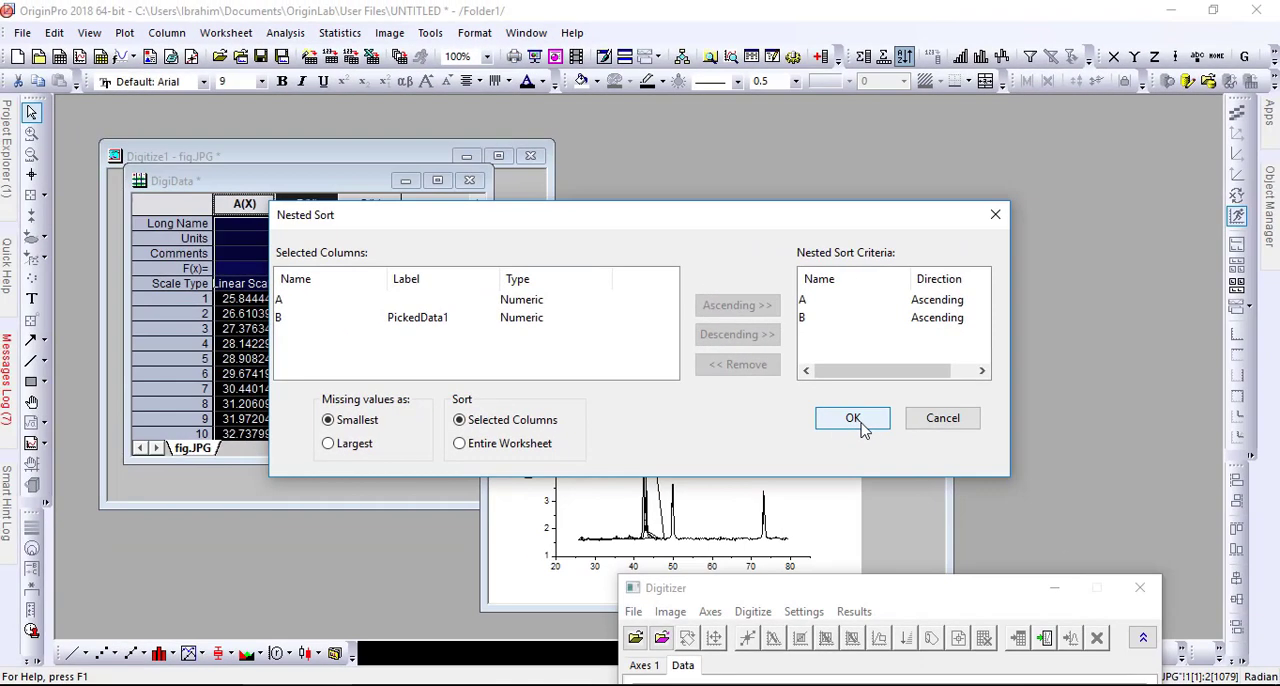
left_click(852, 419)
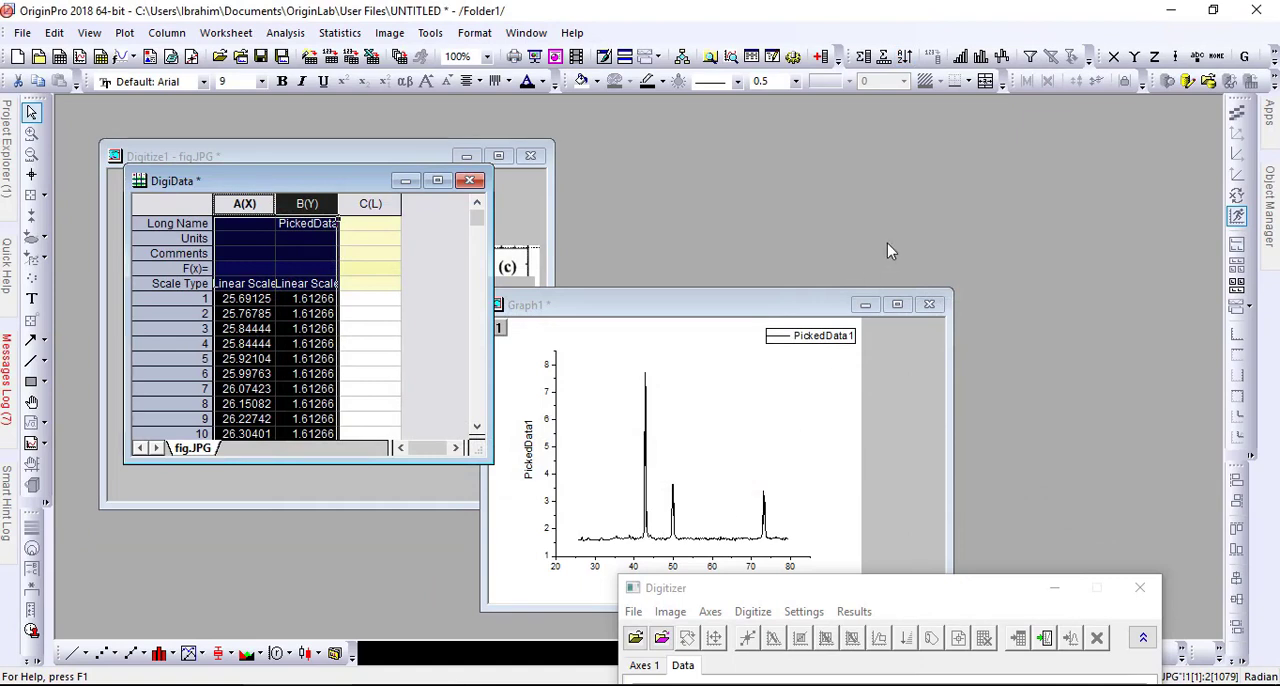
- Maximize the graph, compare its curve with the original 873K figure in the browser, and return to OriginPro
left_click(903, 308)
left_click(902, 308)
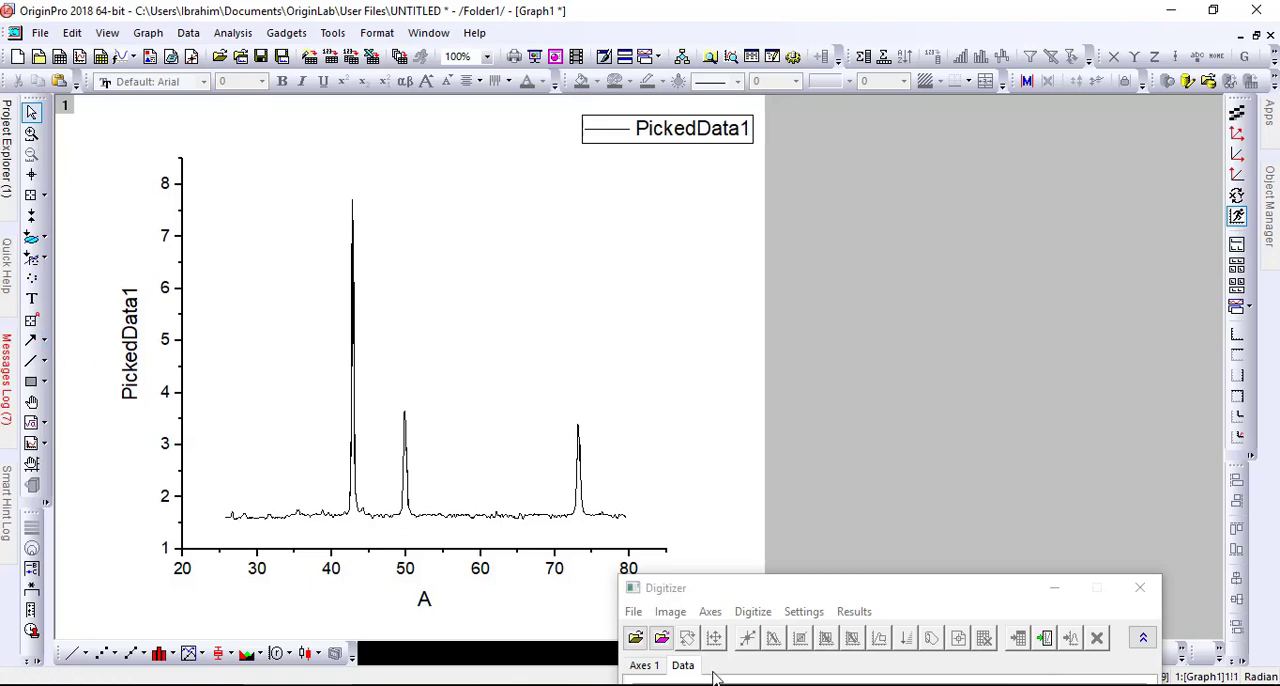
left_click(602, 685)
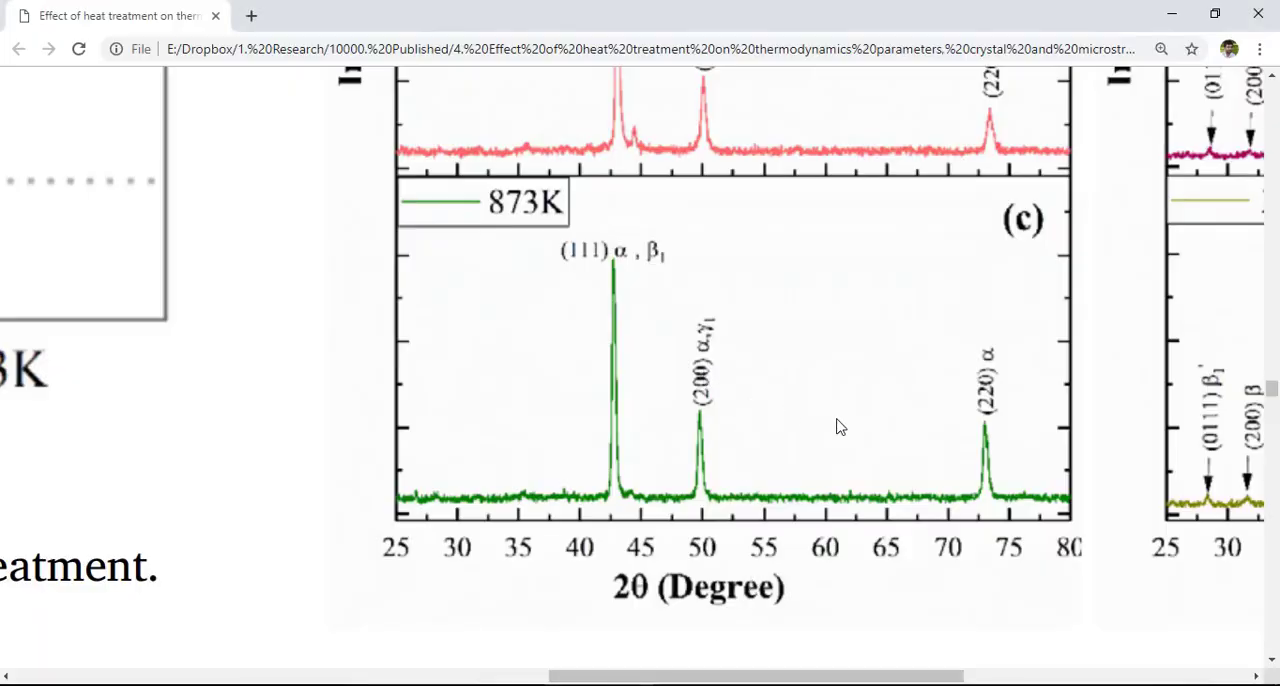
left_click(832, 684)
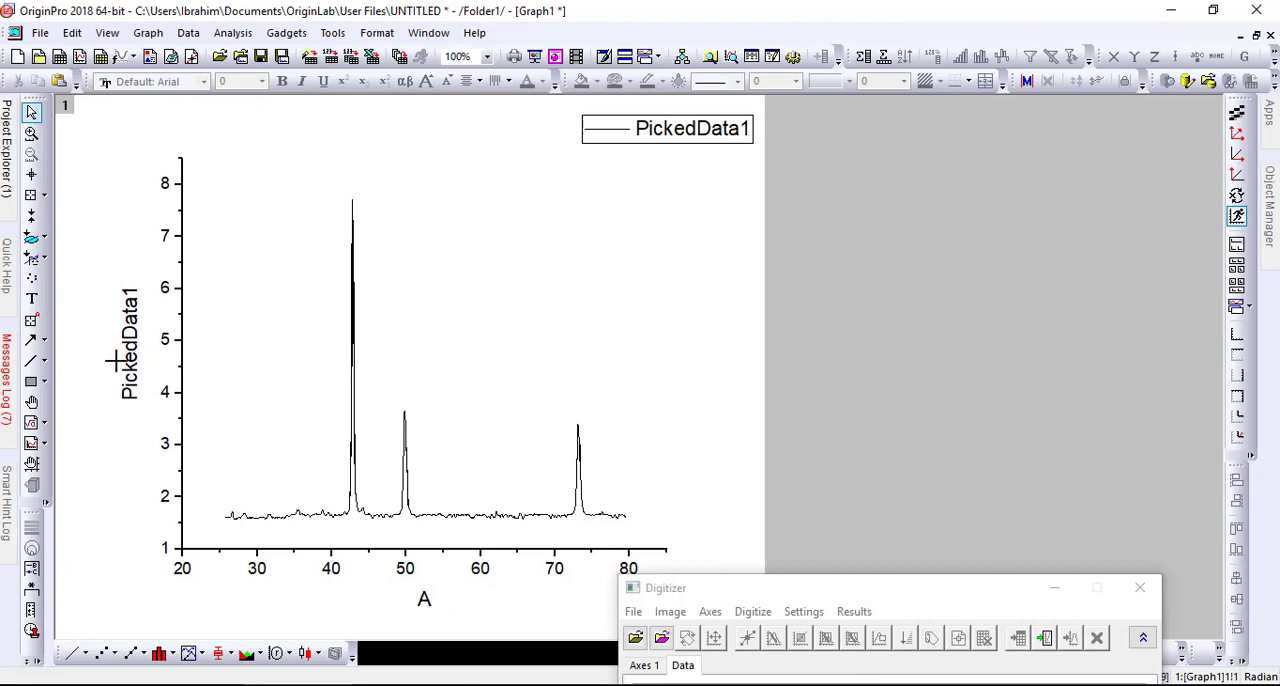
- Set the line color of the plotted PickedData1 curve to red
left_click(476, 516)
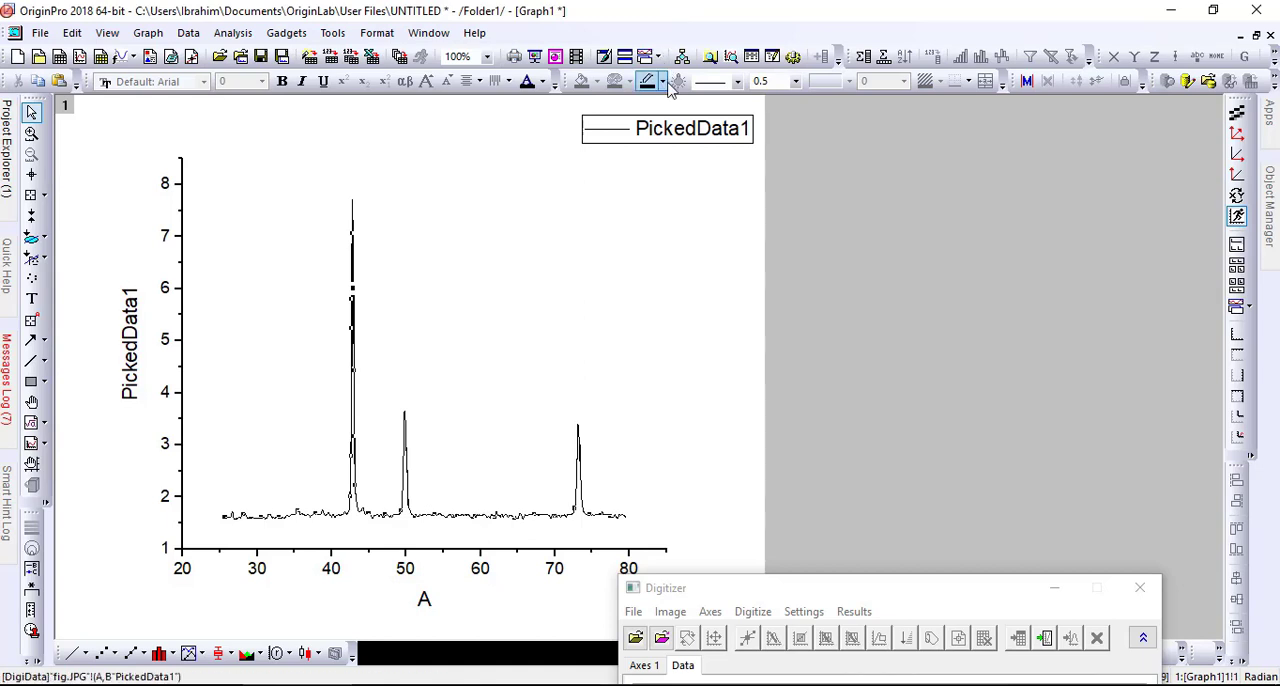
left_click(666, 82)
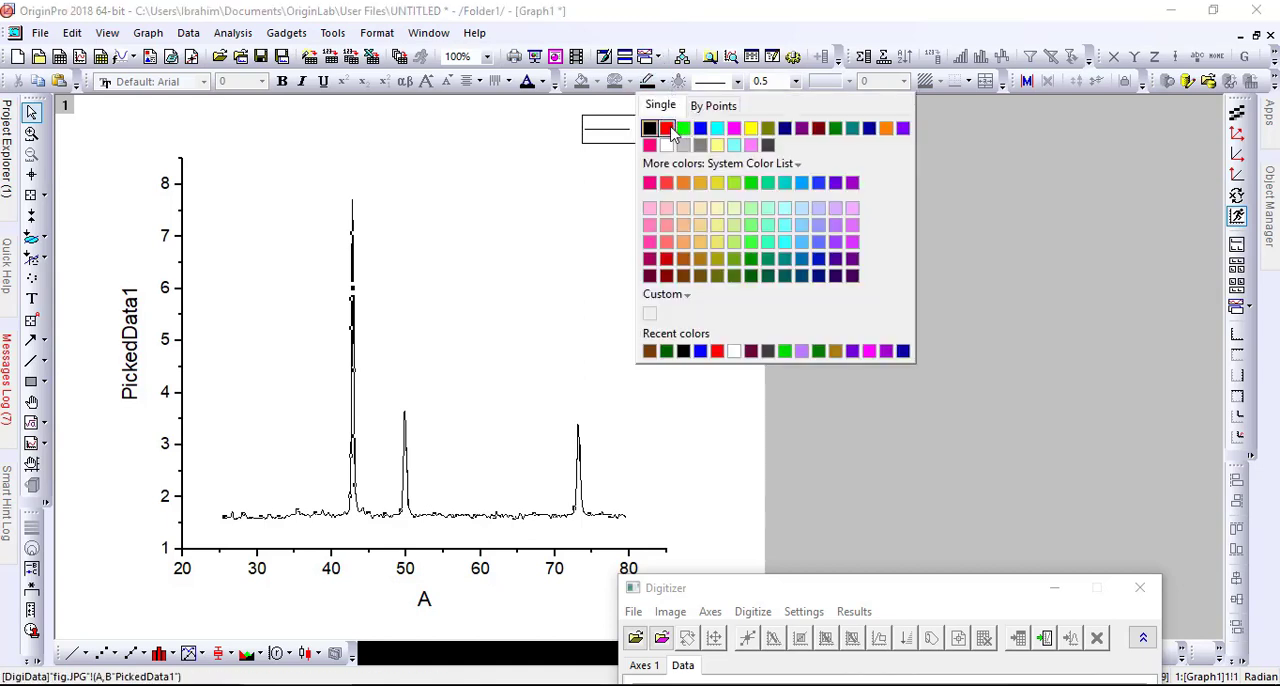
left_click(670, 130)
left_click(816, 450)
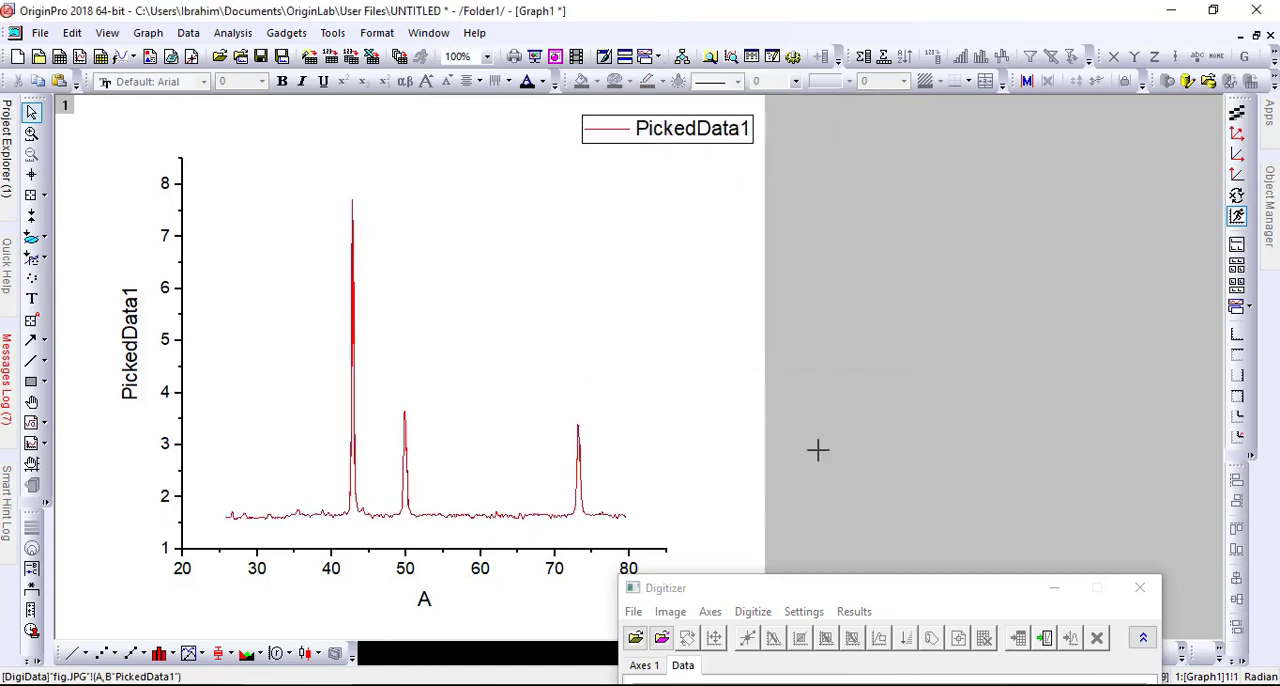